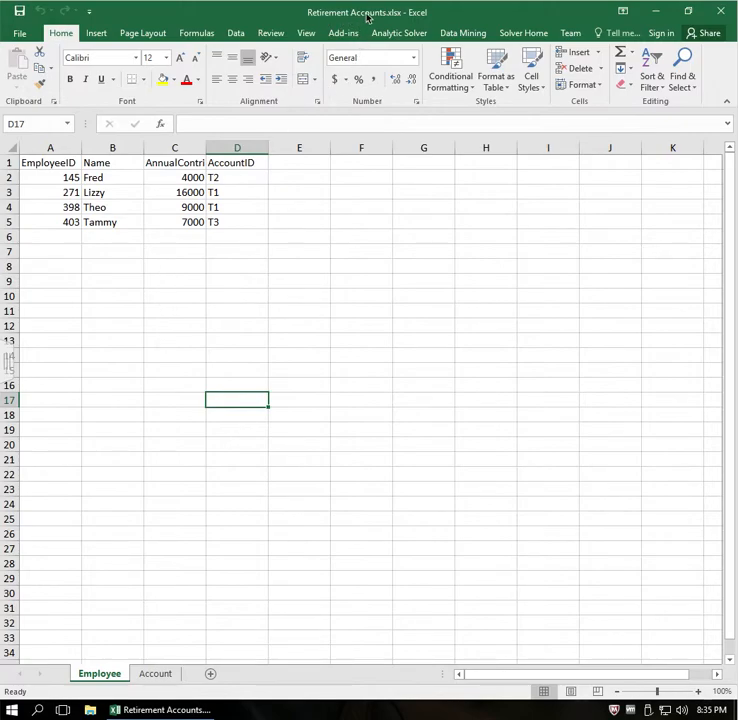
Step: Examine the Employee and Account worksheets, comparing the AccountID column that both contain
left_click(156, 677)
left_click(106, 676)
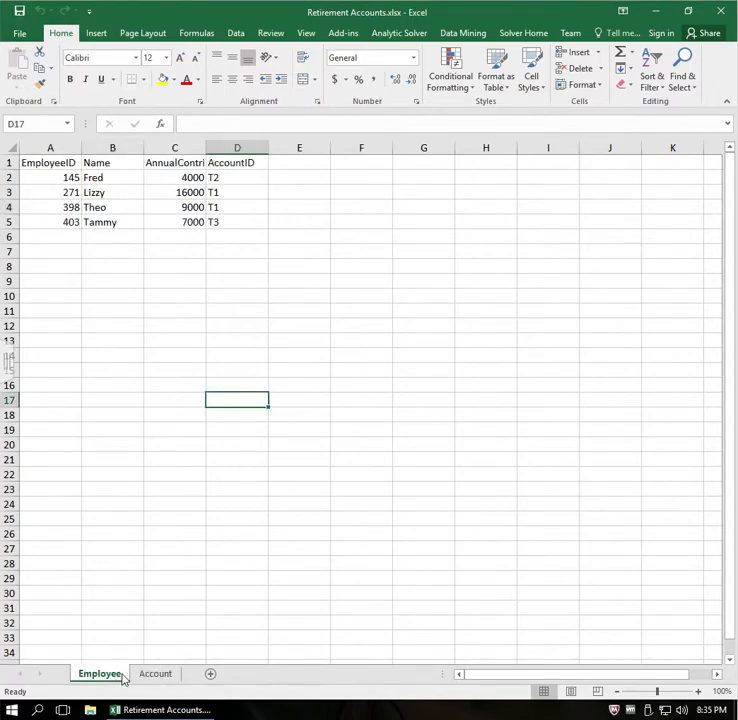
left_click(156, 676)
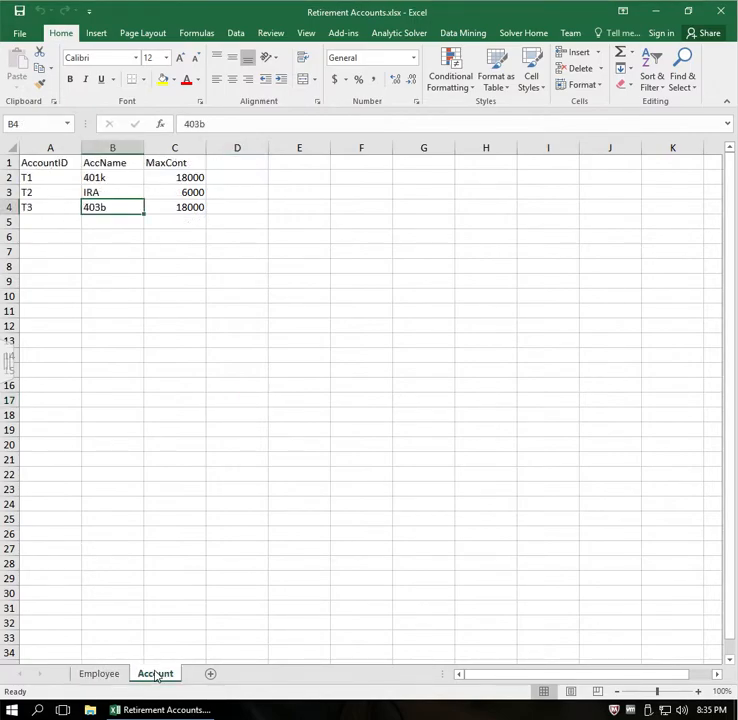
left_click(101, 677)
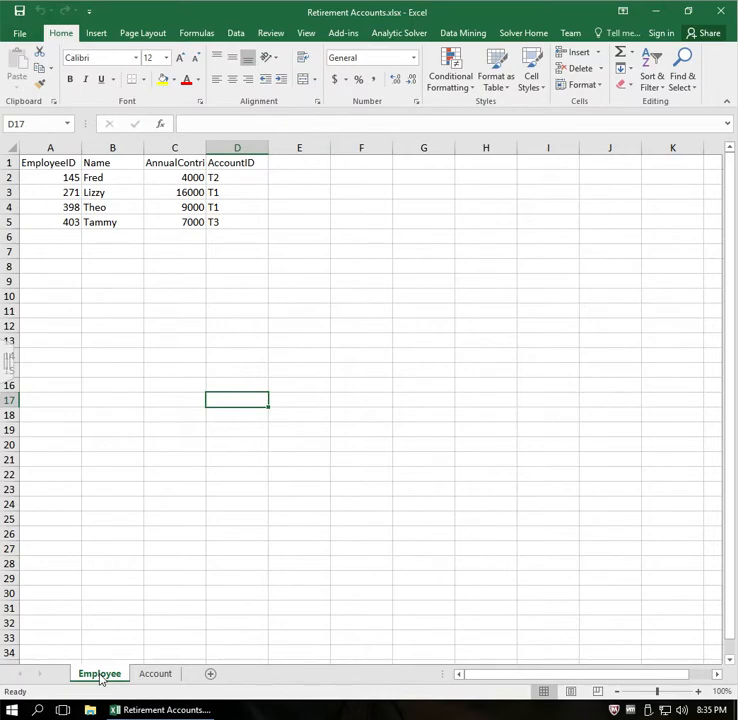
left_click(152, 675)
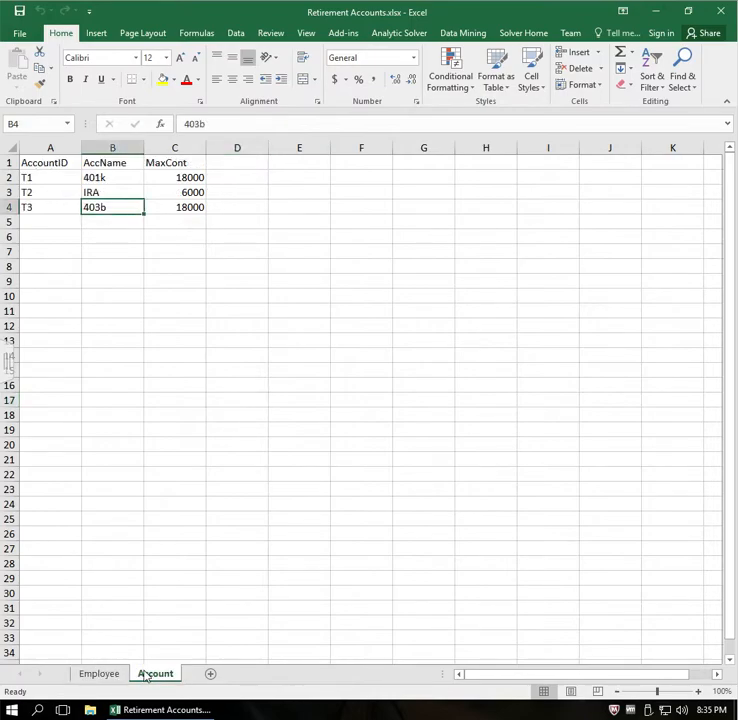
left_click(100, 675)
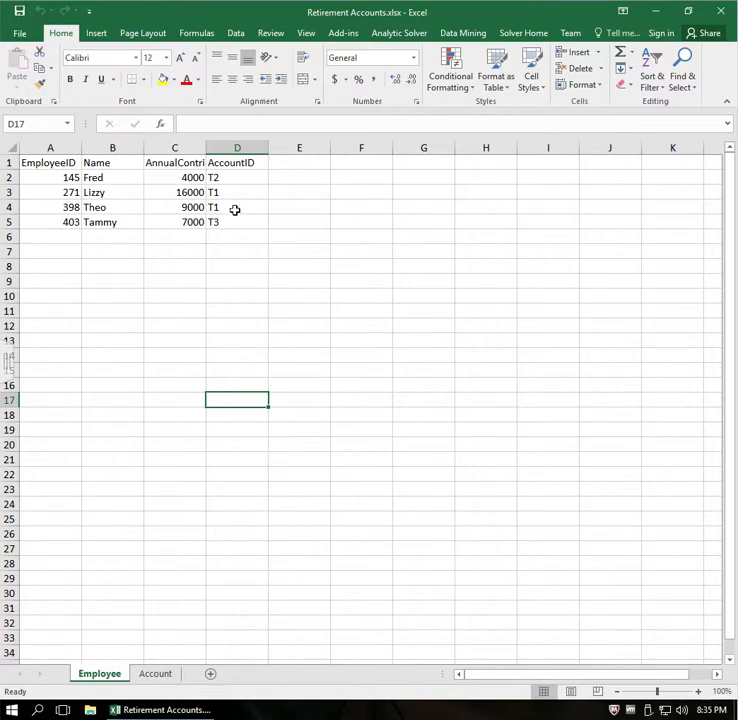
left_click_drag(236, 163, 237, 226)
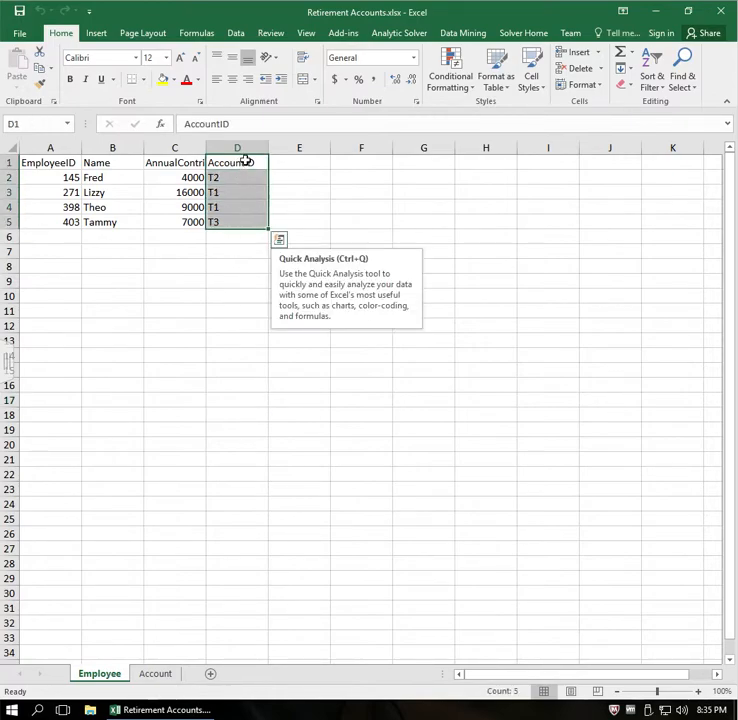
left_click(160, 676)
left_click_drag(56, 163, 54, 209)
left_click(126, 298)
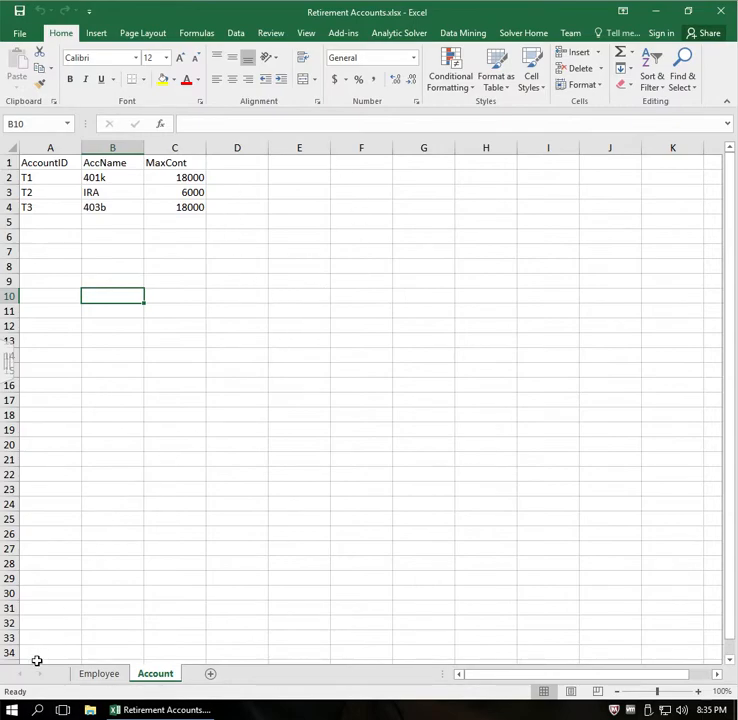
Step: Switch to Access and start a blank desktop database
left_click(13, 711)
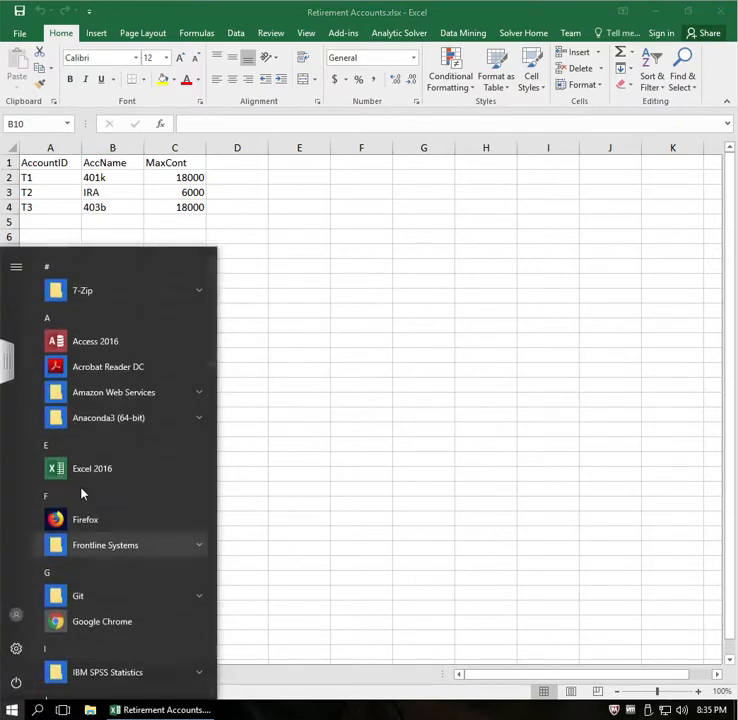
left_click(97, 342)
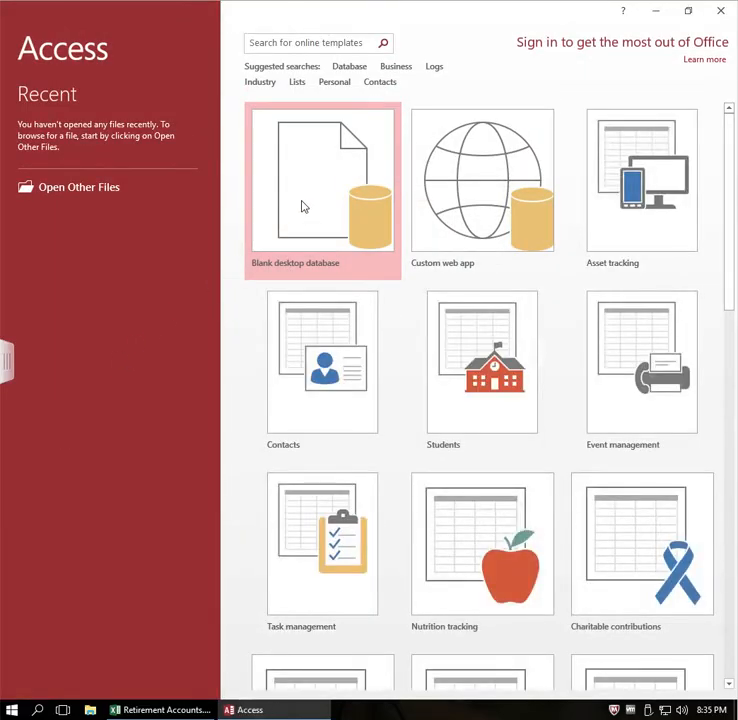
left_click(303, 206)
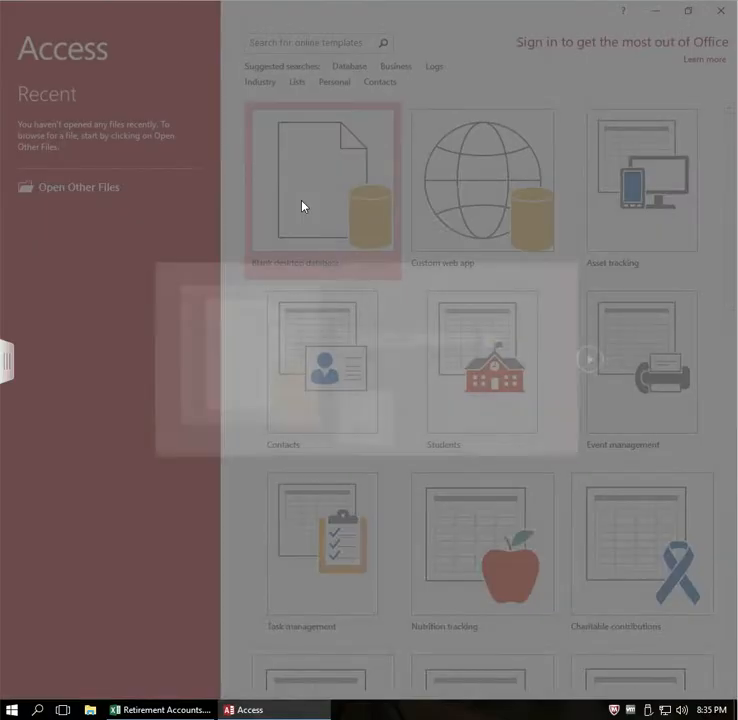
Step: Name the new database Retirement Accounts and create it
left_click(382, 338)
left_click_drag(339, 338, 382, 335)
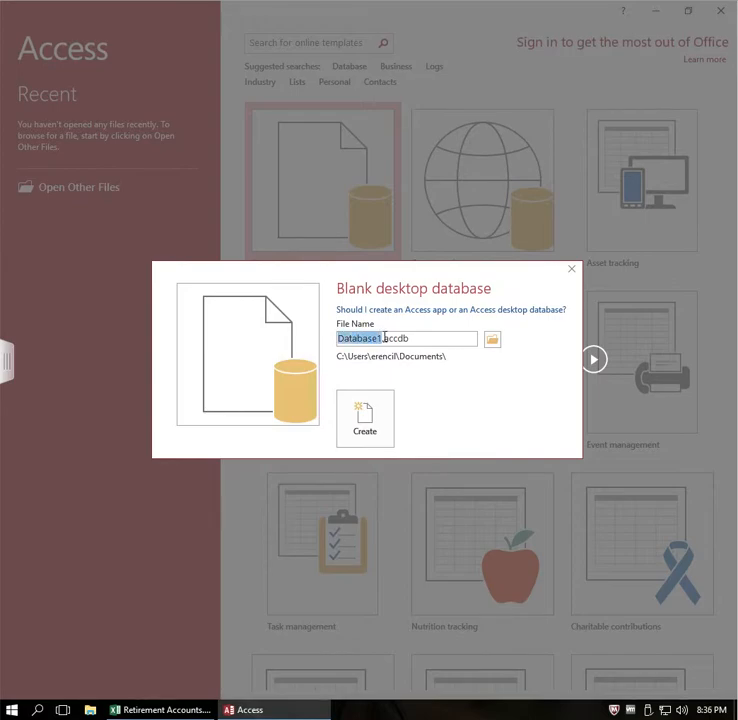
type("Retiree")
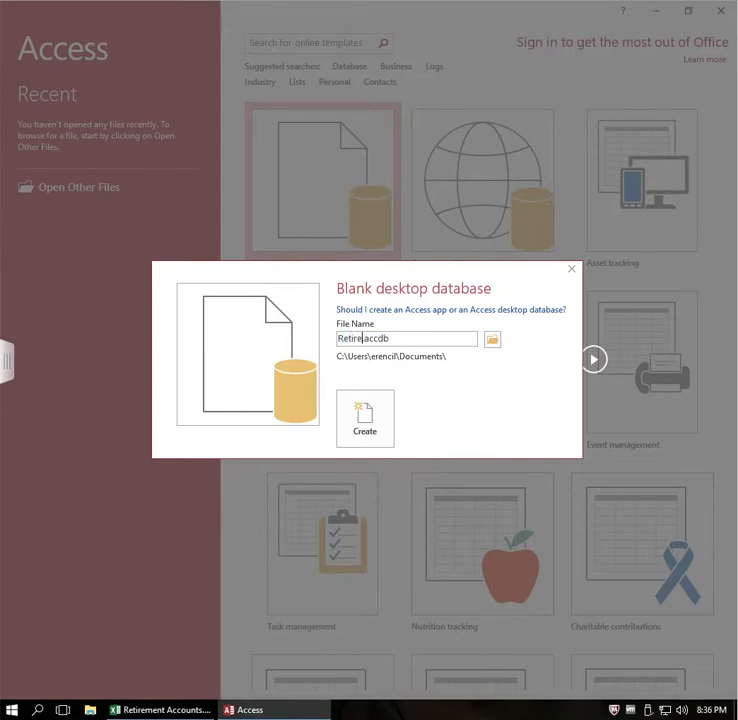
key("BackSpace")
type("ment Accoun")
key("BackSpace")
key("BackSpace")
type("nts")
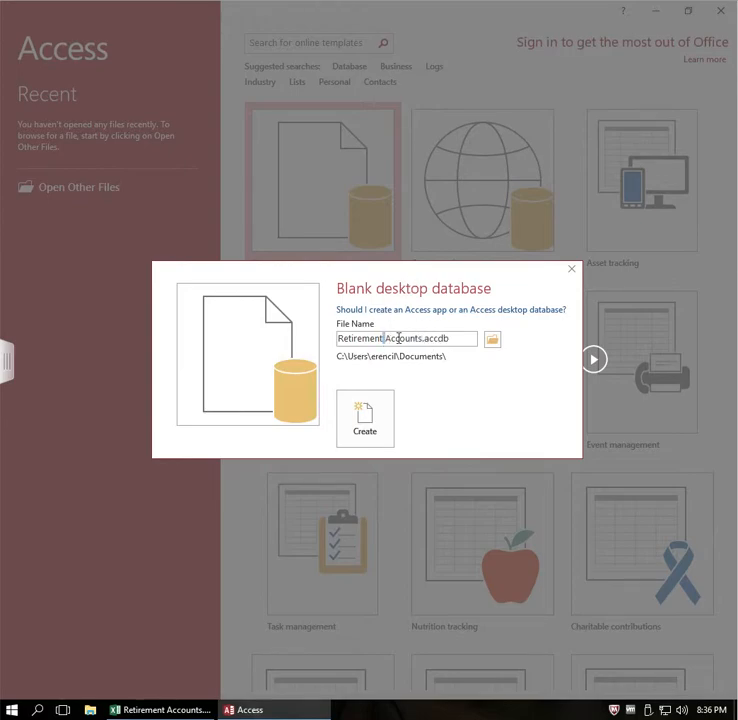
left_click(366, 417)
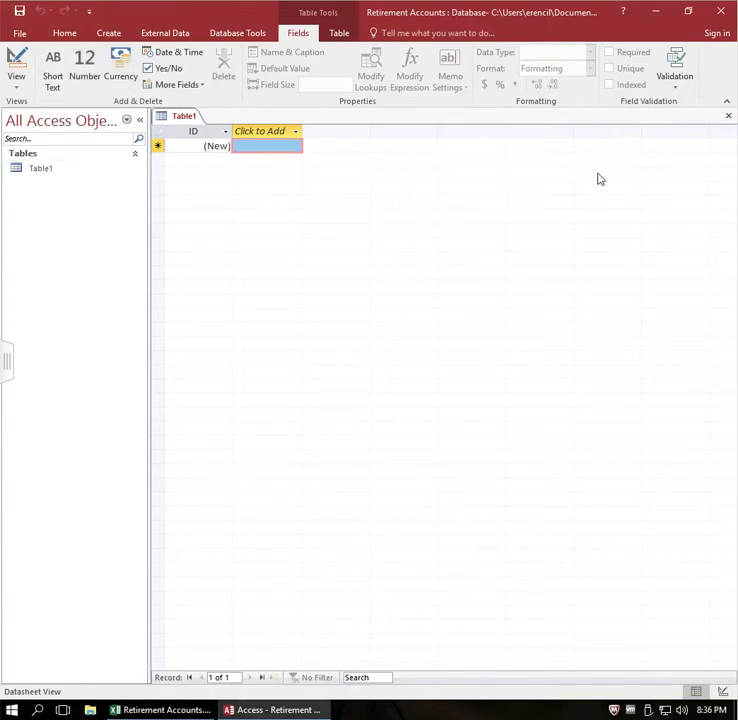
Step: Close the empty starter table and begin importing the Excel workbook Retirement Accounts.xlsx from Documents into a new table
left_click(728, 116)
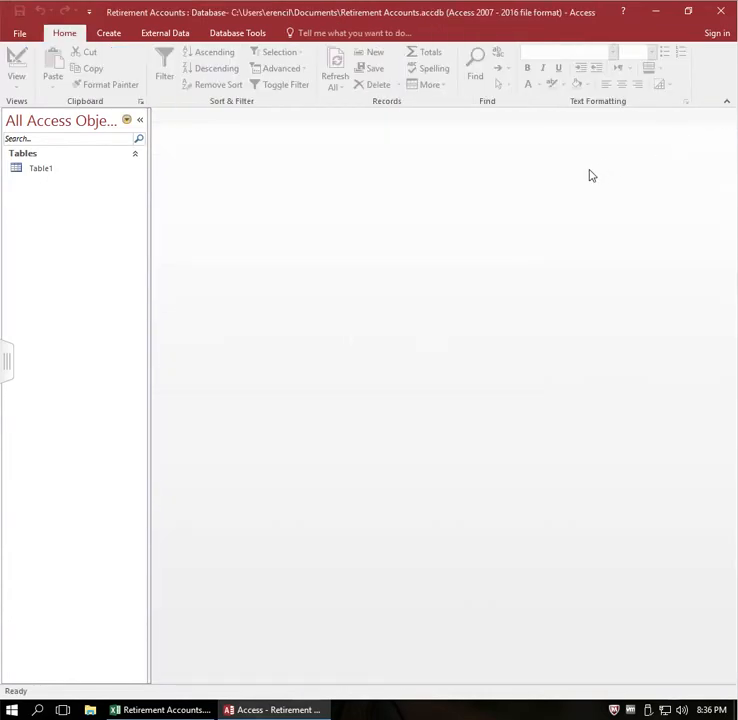
left_click(162, 35)
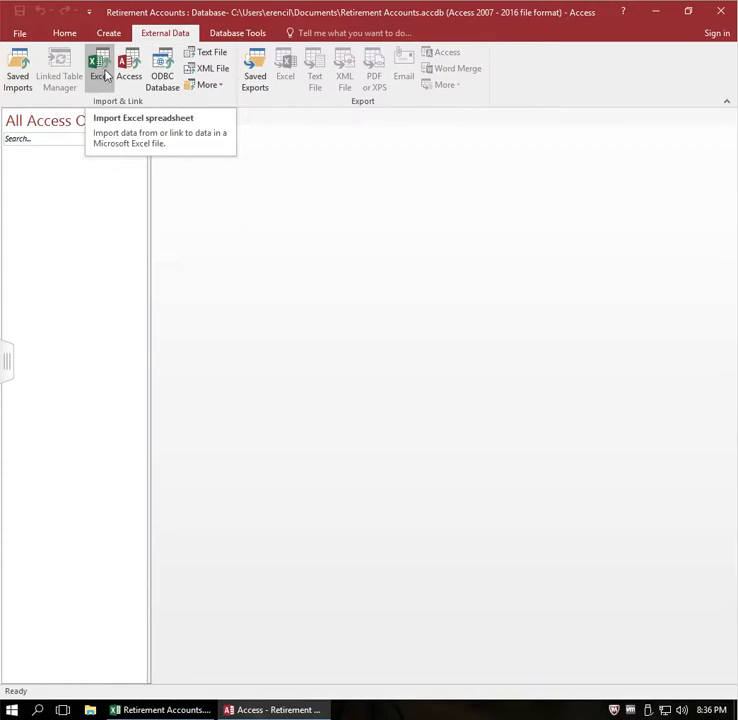
left_click(104, 75)
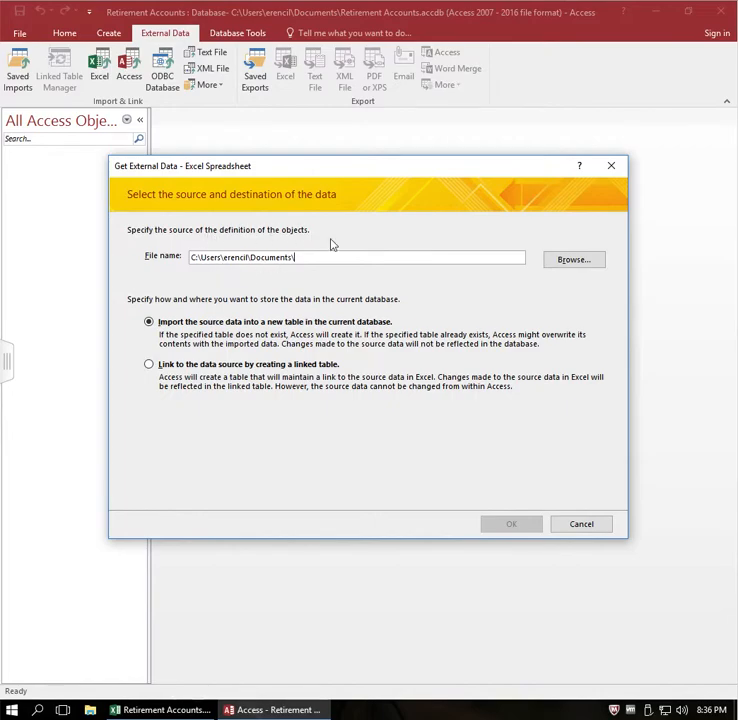
left_click(575, 261)
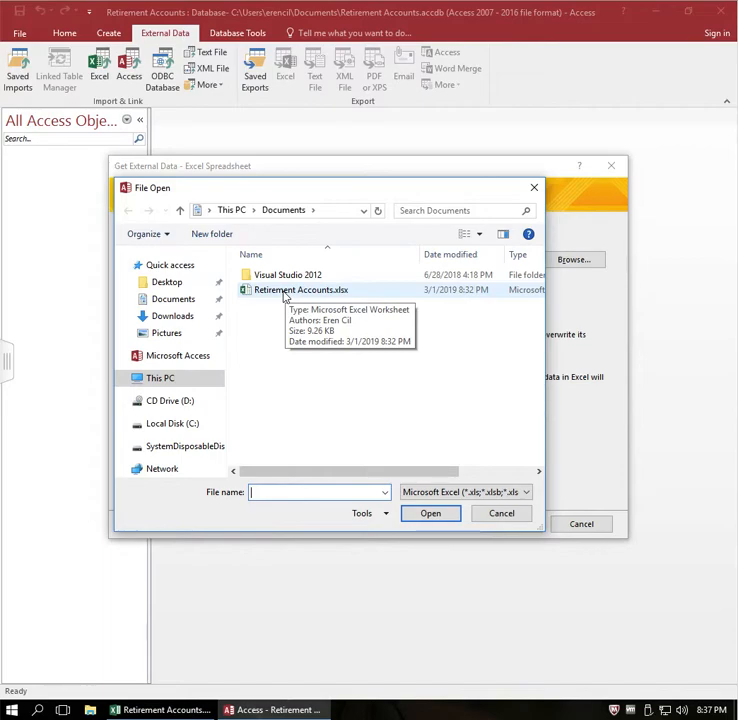
left_click(284, 292)
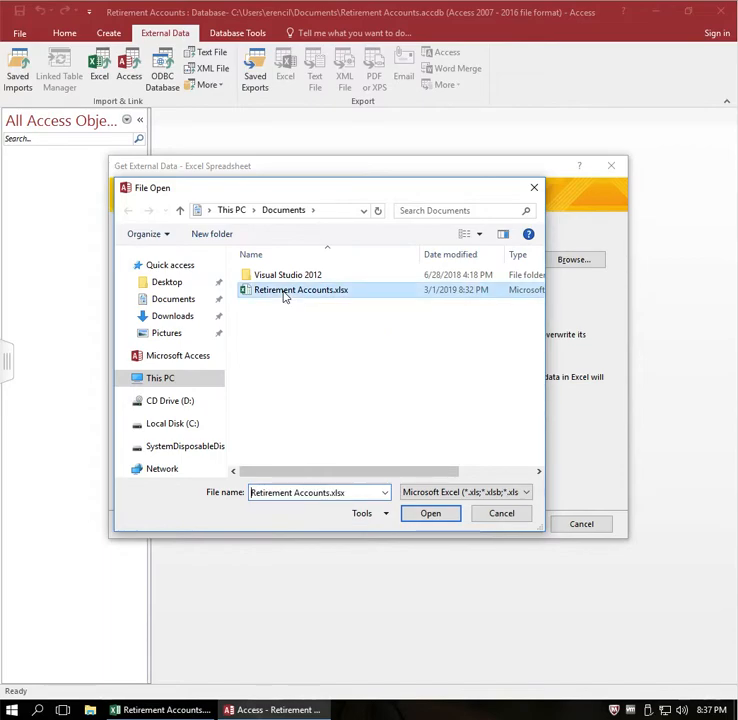
left_click(428, 514)
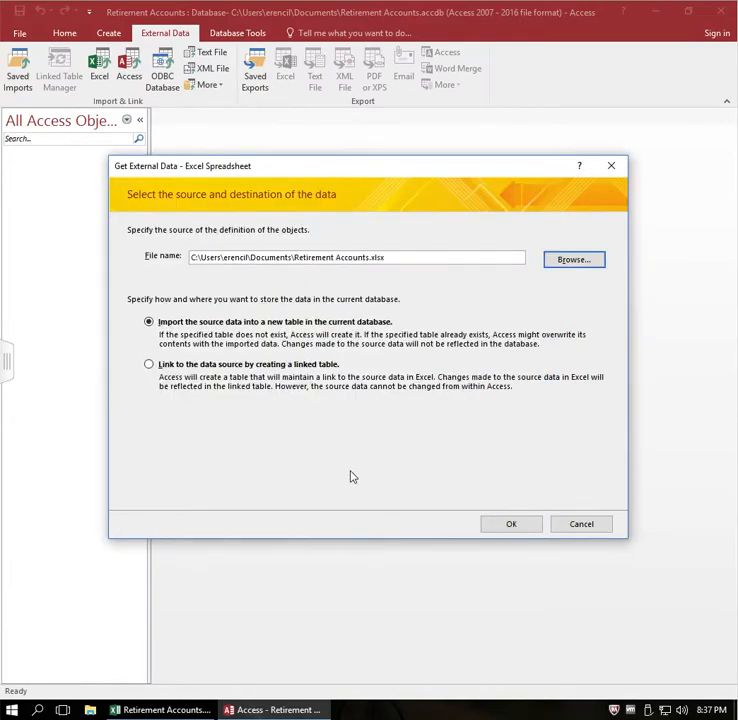
left_click(514, 527)
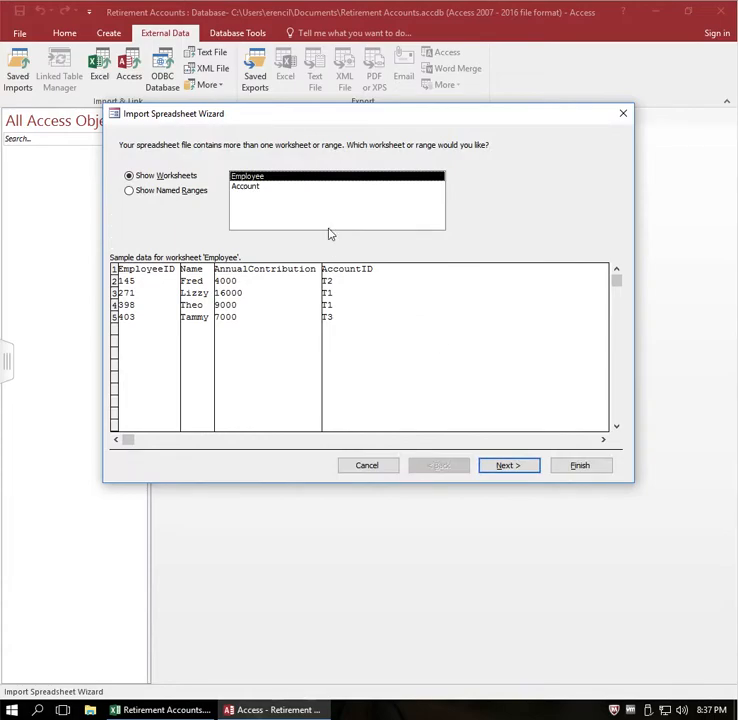
Step: Preview both worksheets, choose Employee for the import, and accept its first row as column headings
left_click(250, 186)
left_click(250, 176)
left_click(250, 186)
left_click(242, 175)
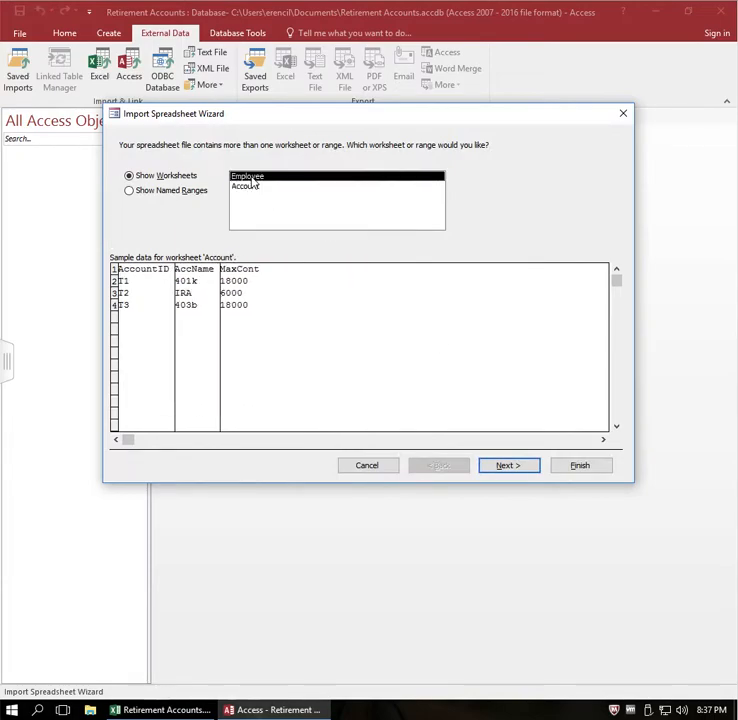
left_click(250, 187)
left_click(258, 176)
left_click(254, 187)
left_click(247, 176)
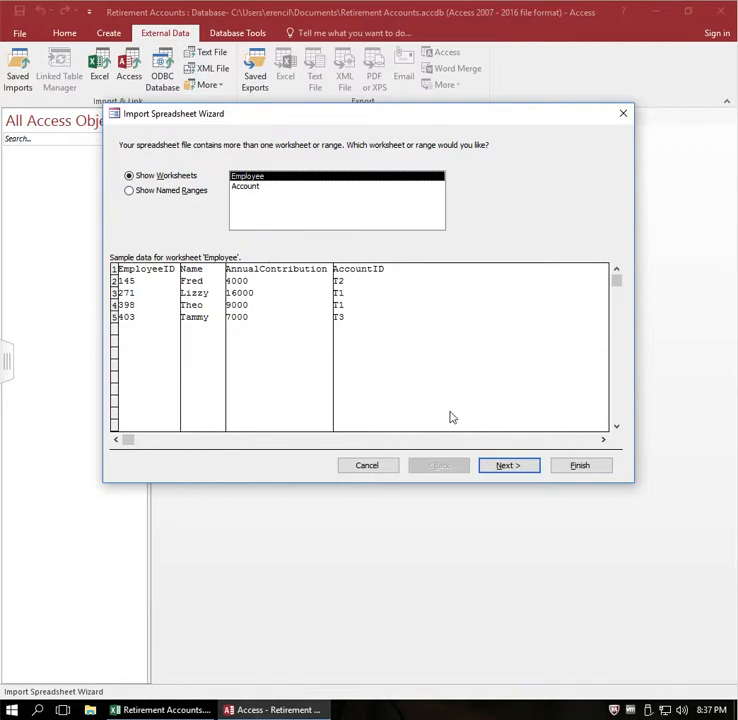
left_click(507, 466)
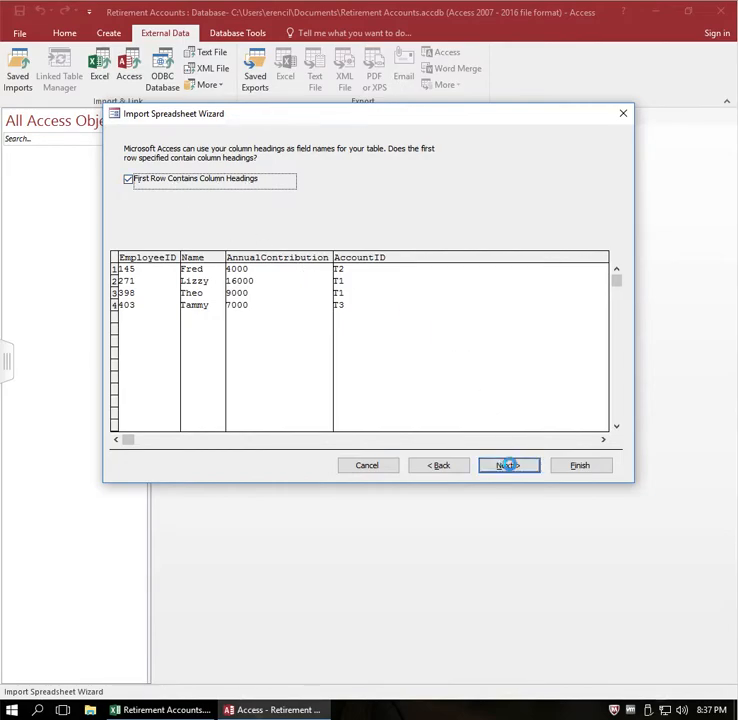
left_click(510, 466)
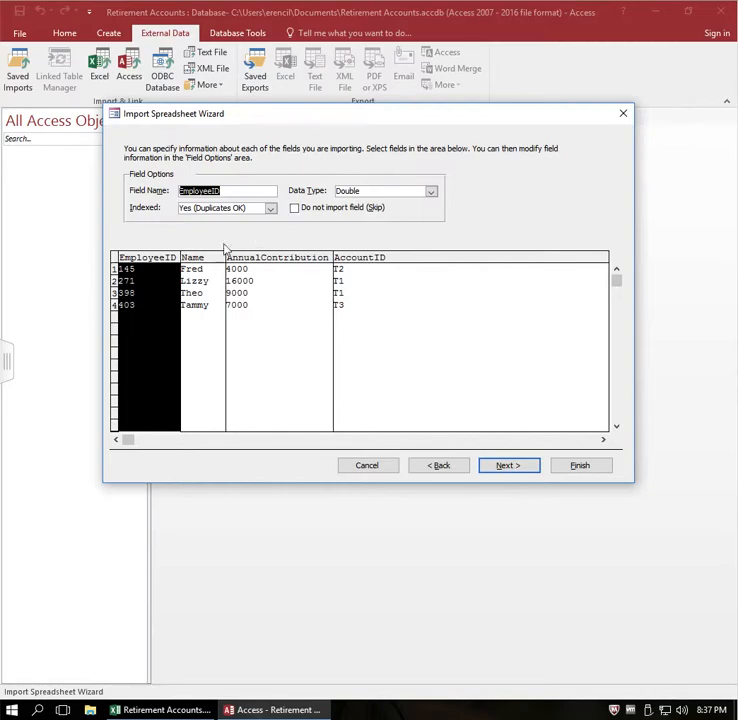
Step: Set the EmployeeID field's data type to Integer and review the data types of Name, AccountID and AnnualContribution
left_click(431, 195)
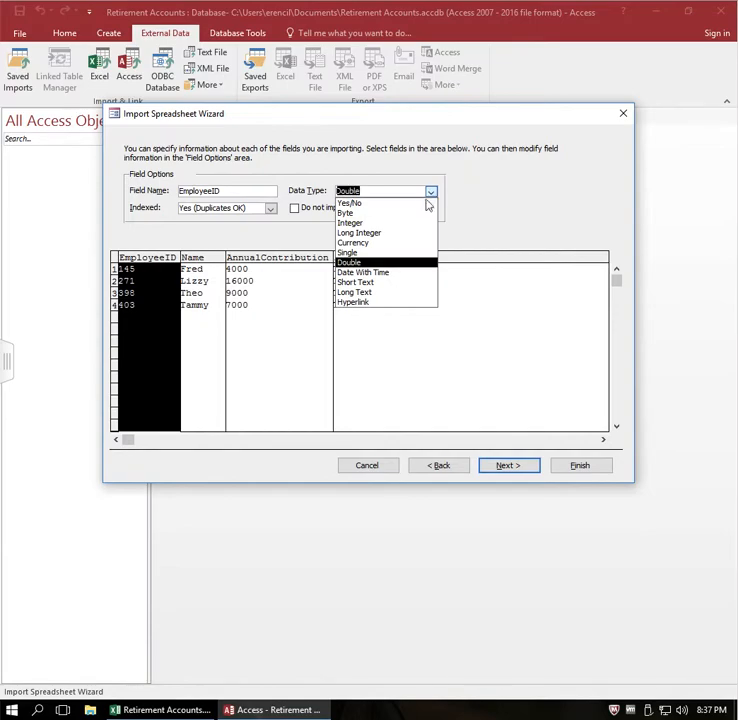
left_click(366, 224)
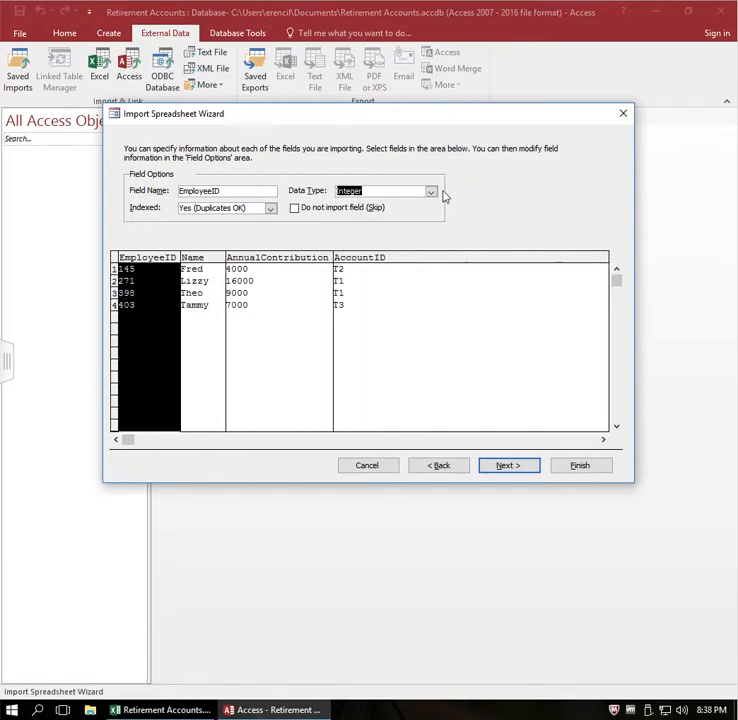
left_click(432, 192)
left_click(412, 223)
left_click(200, 268)
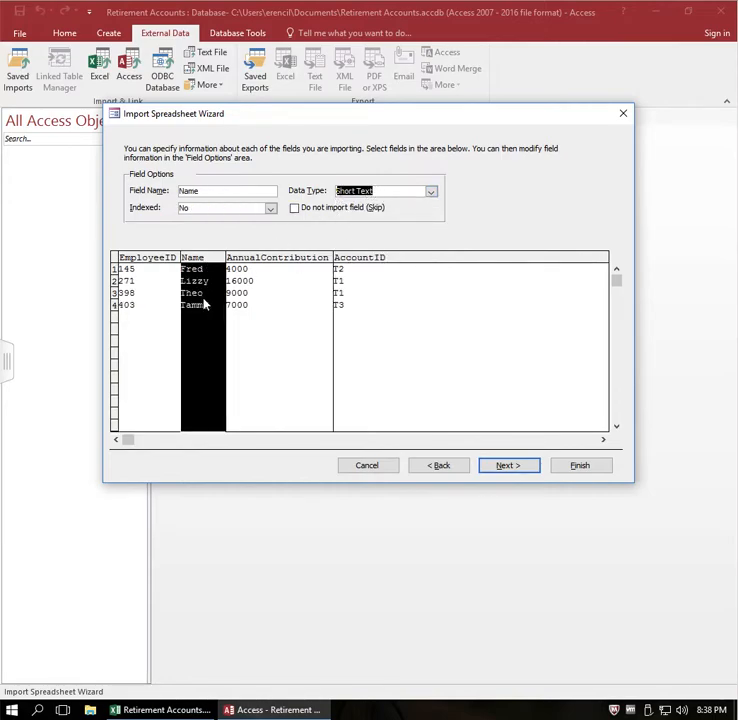
left_click(371, 261)
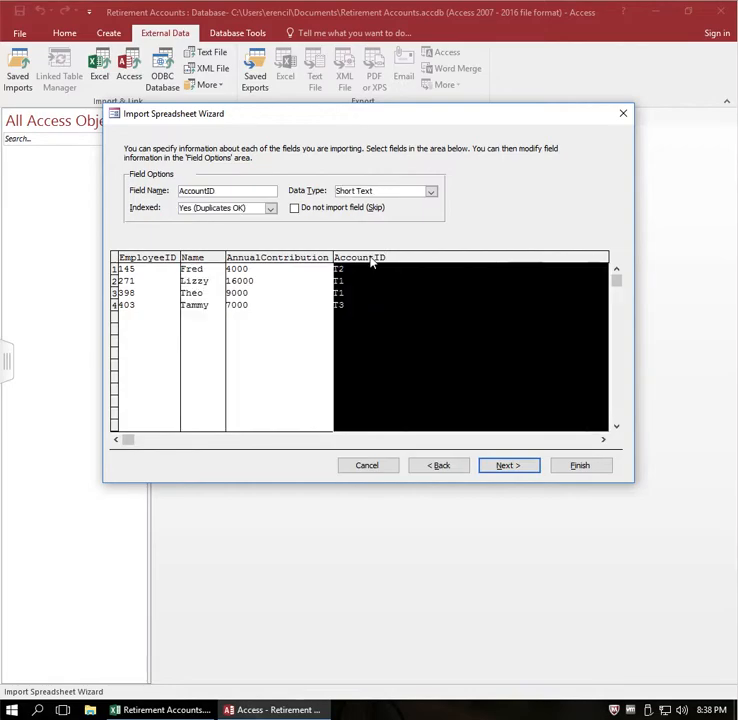
left_click(296, 283)
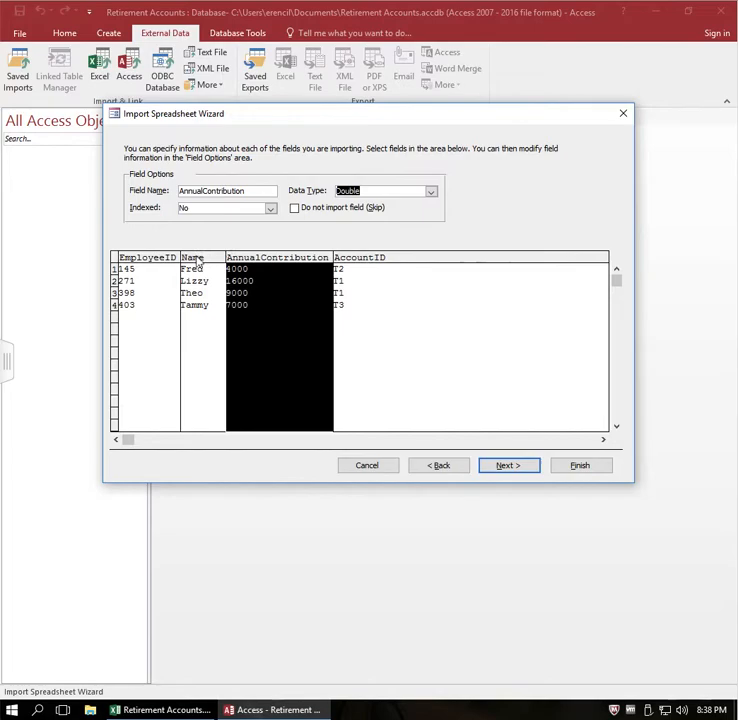
left_click(431, 193)
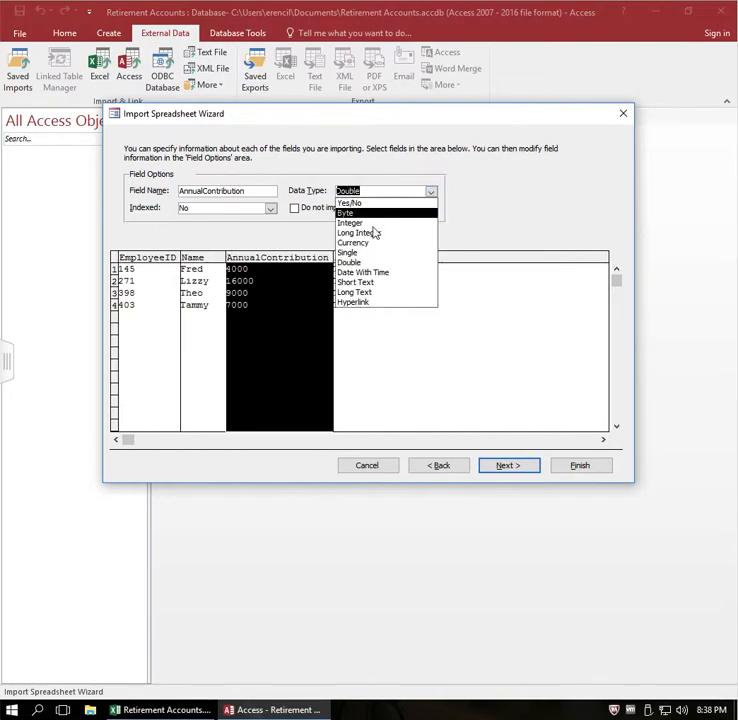
left_click(476, 196)
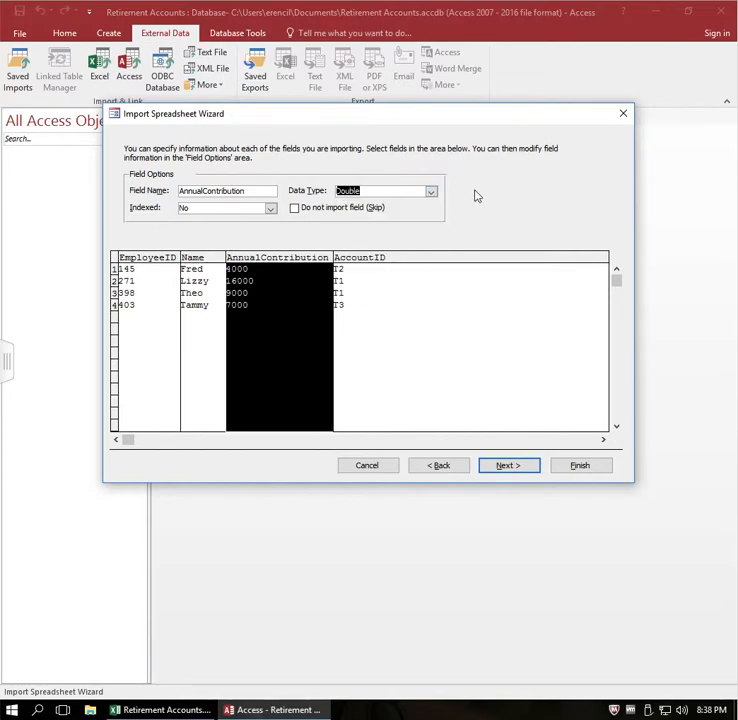
Step: Choose EmployeeID as the primary key for the imported Employee data
left_click(516, 469)
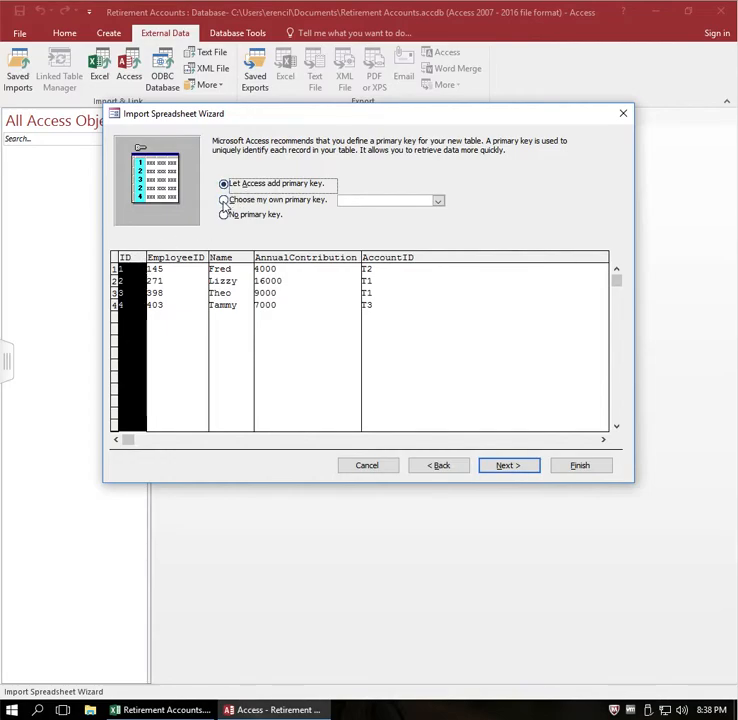
left_click(224, 200)
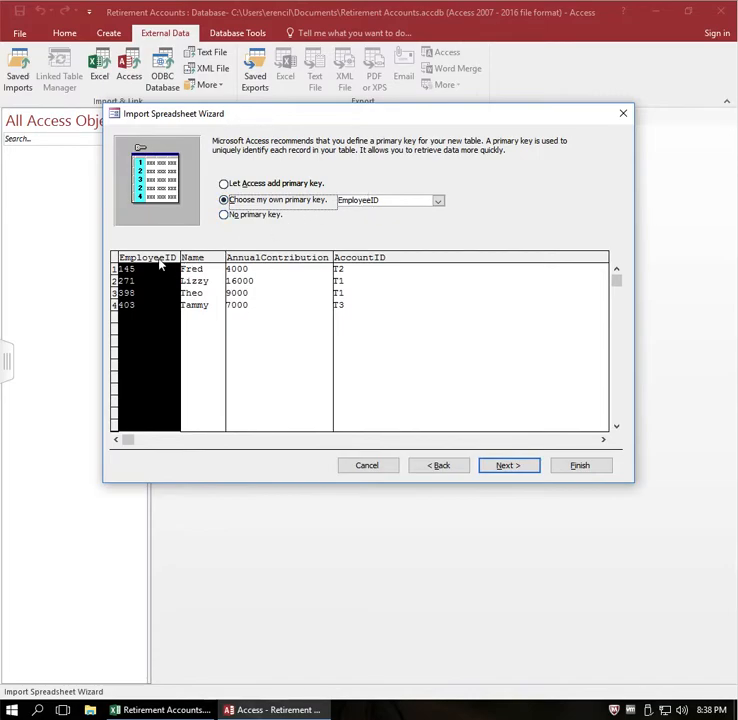
left_click(439, 203)
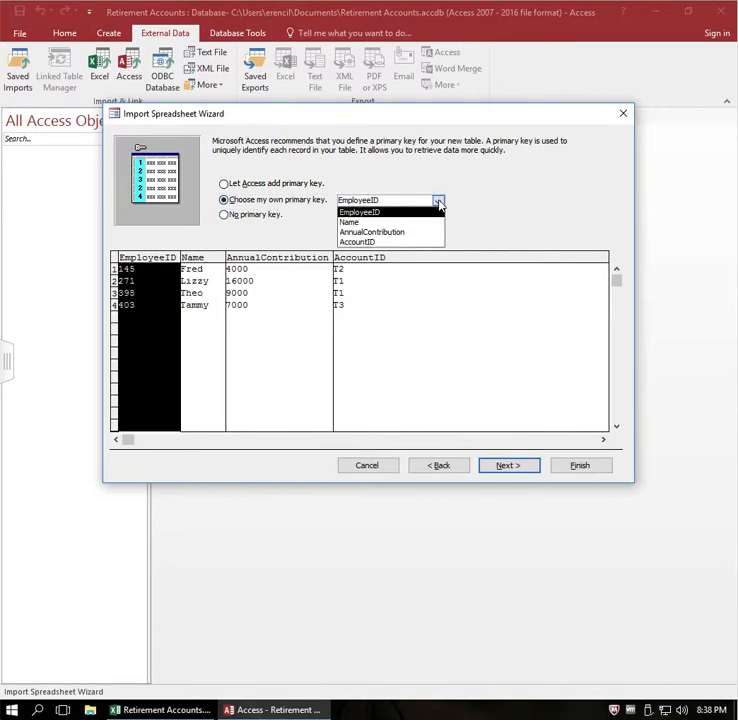
left_click(382, 215)
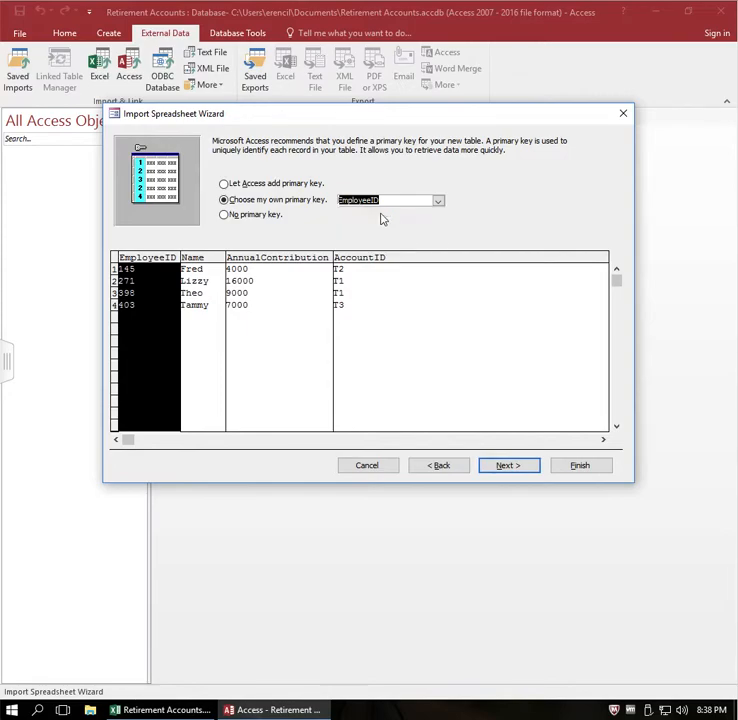
left_click(386, 224)
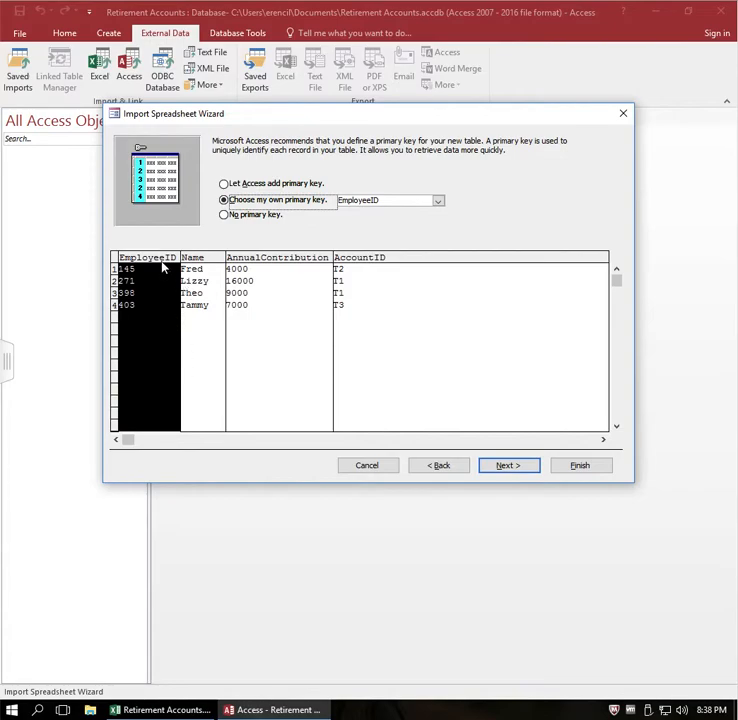
left_click(519, 467)
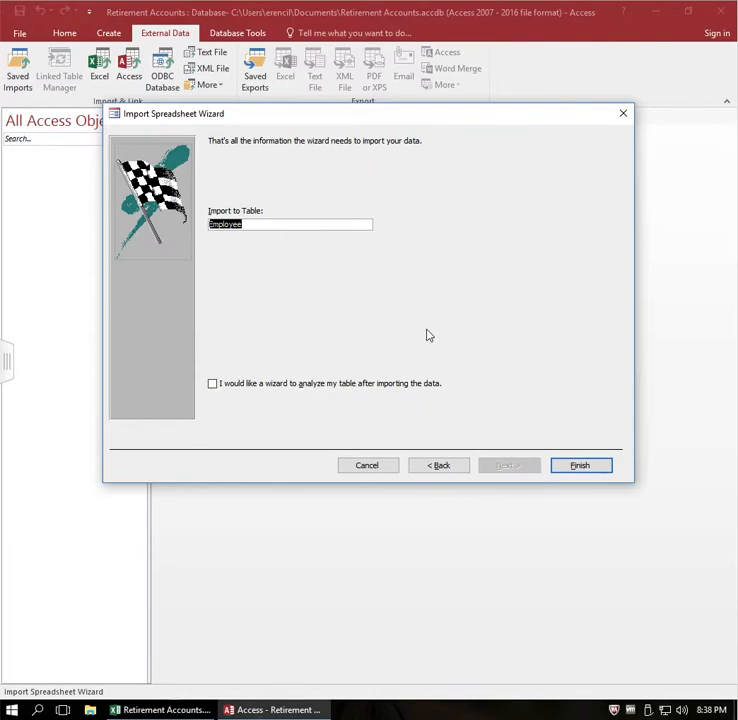
Step: Finish the import into a table named Employee without saving the import steps, and open the table briefly to check its records
left_click(256, 224)
left_click(581, 467)
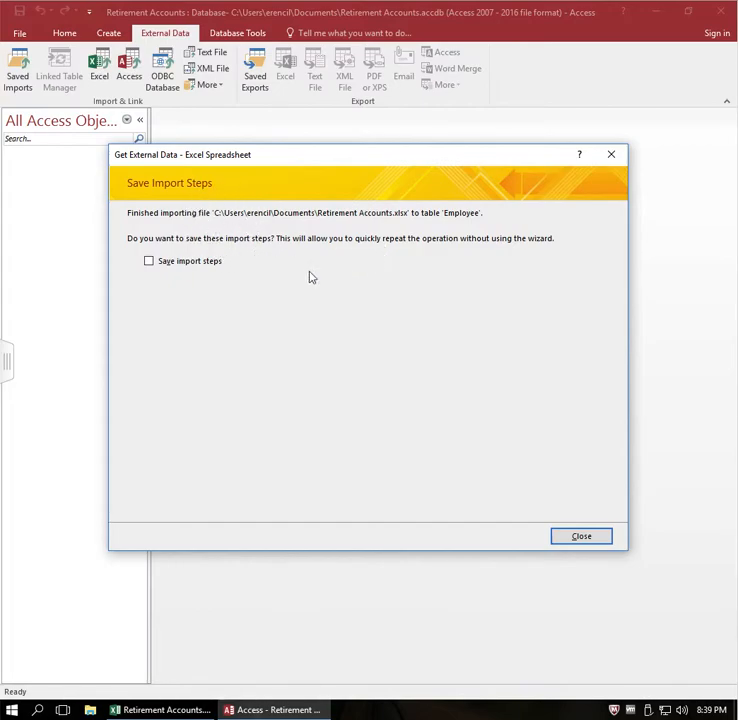
left_click(613, 157)
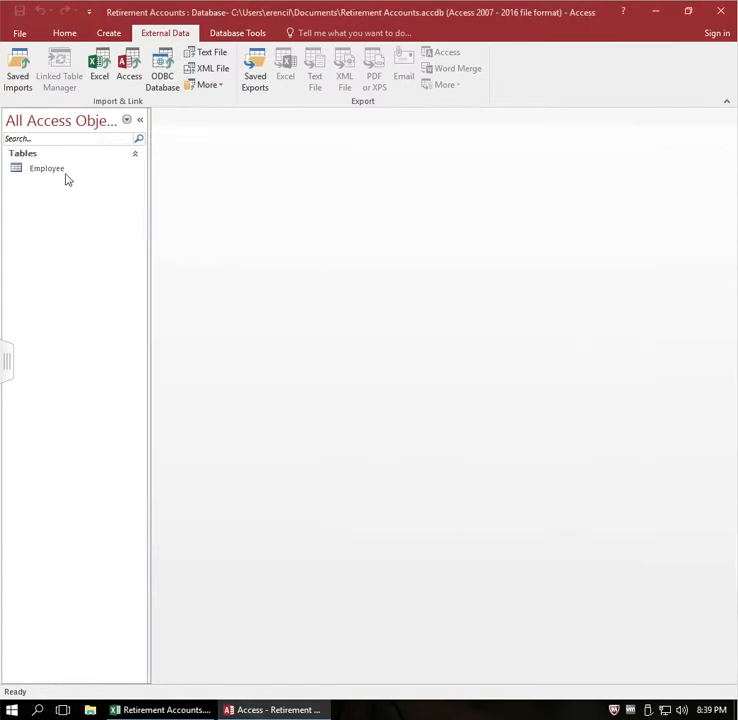
double_click(46, 169)
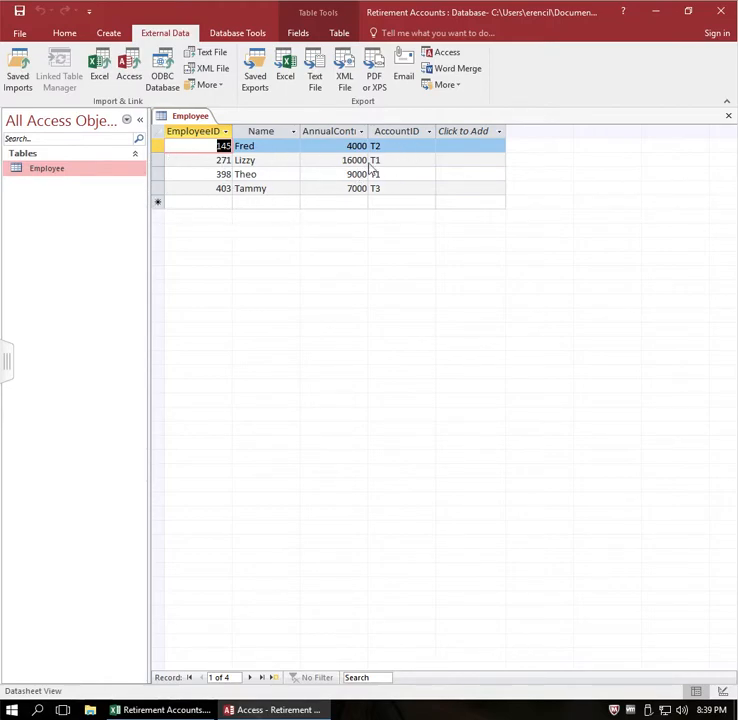
left_click(728, 117)
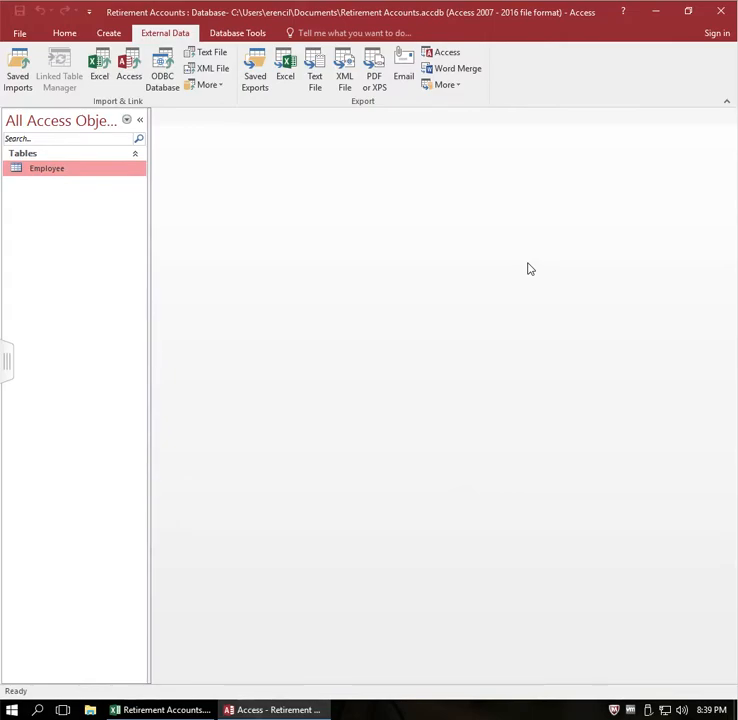
Step: Start another Excel import from Retirement Accounts.xlsx in Documents into a new table in the current database
left_click(100, 66)
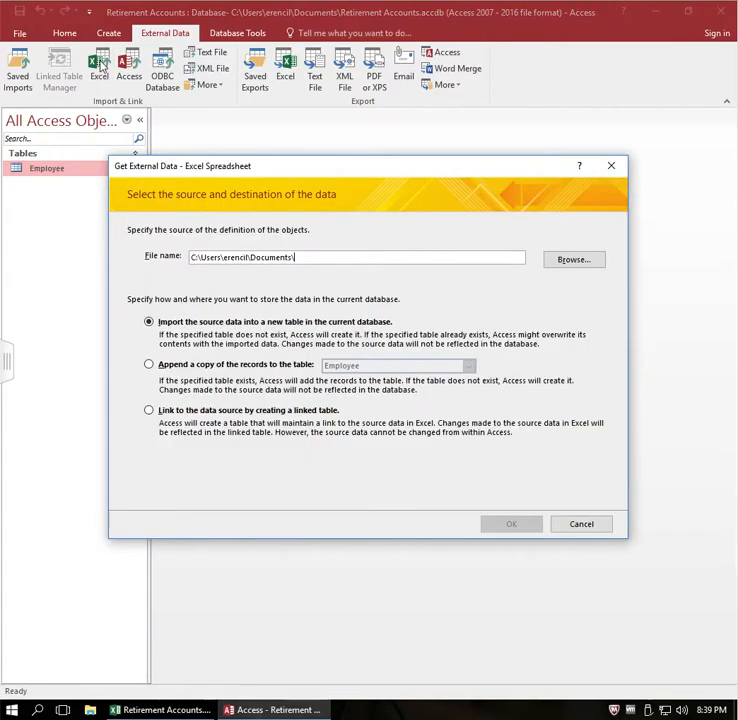
left_click(568, 260)
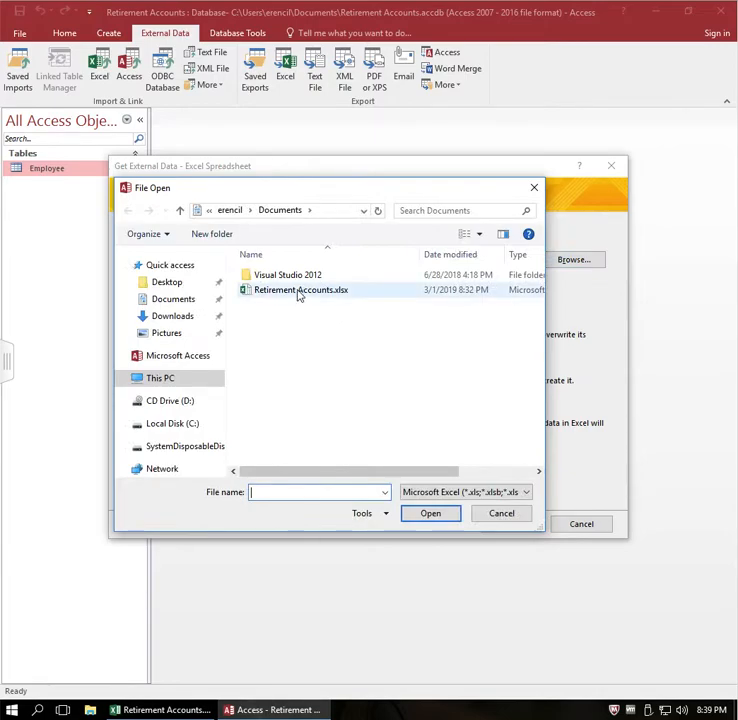
left_click(502, 513)
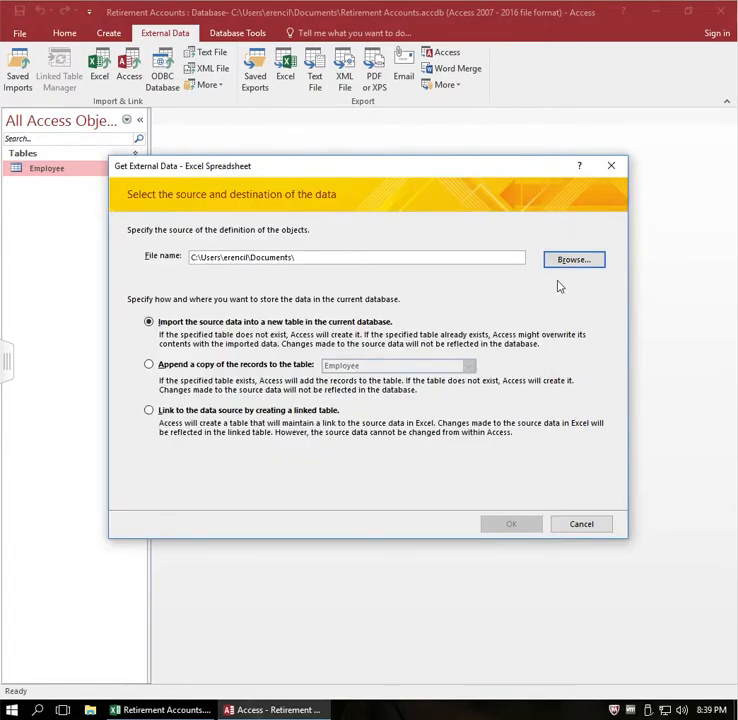
left_click(567, 262)
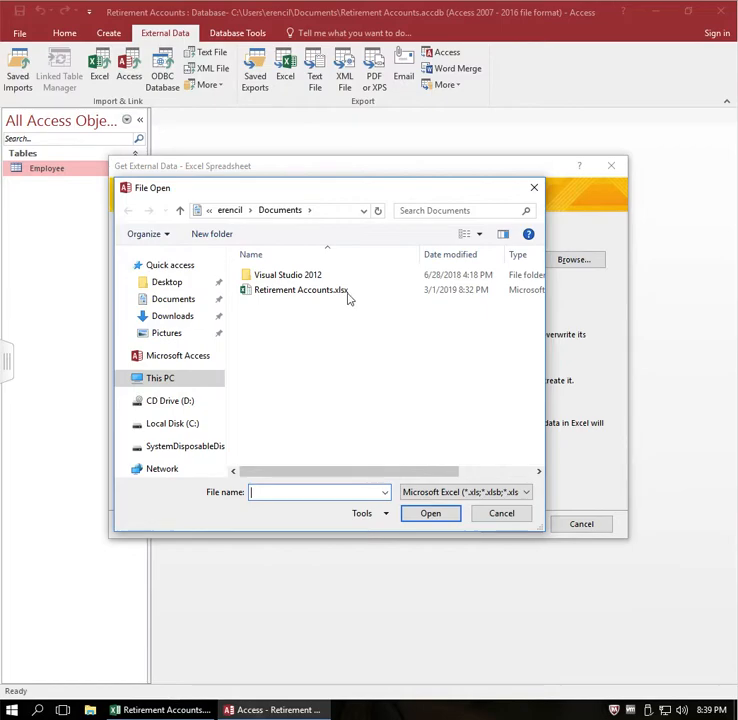
left_click(311, 290)
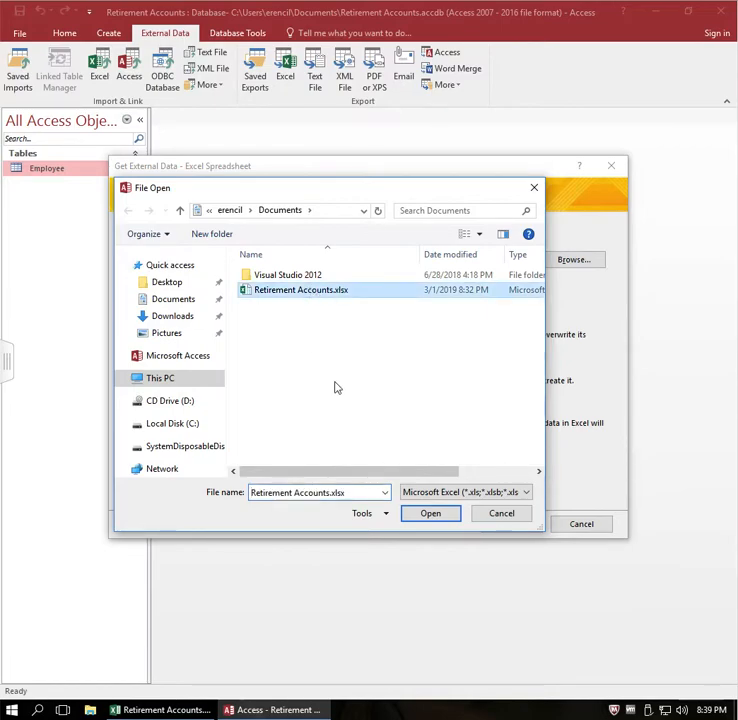
left_click(431, 516)
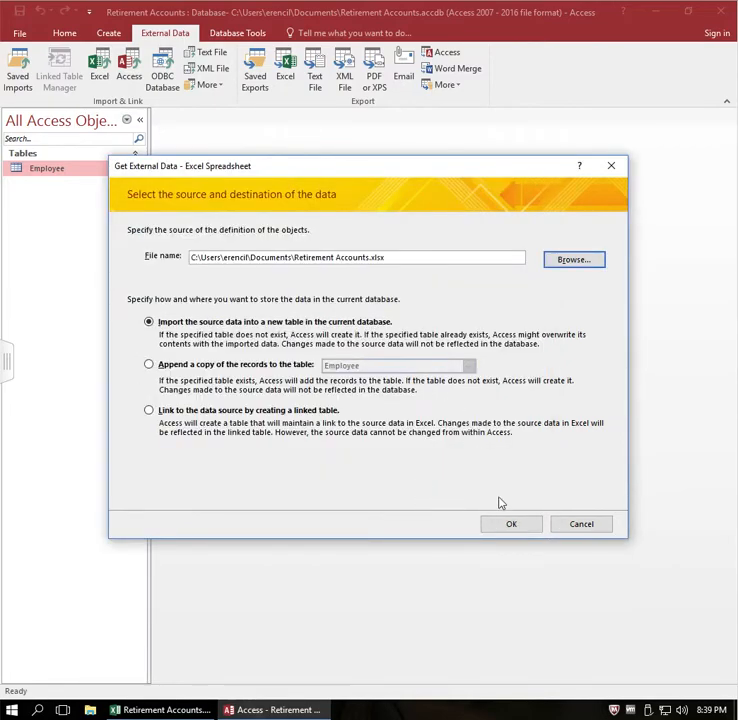
left_click(514, 526)
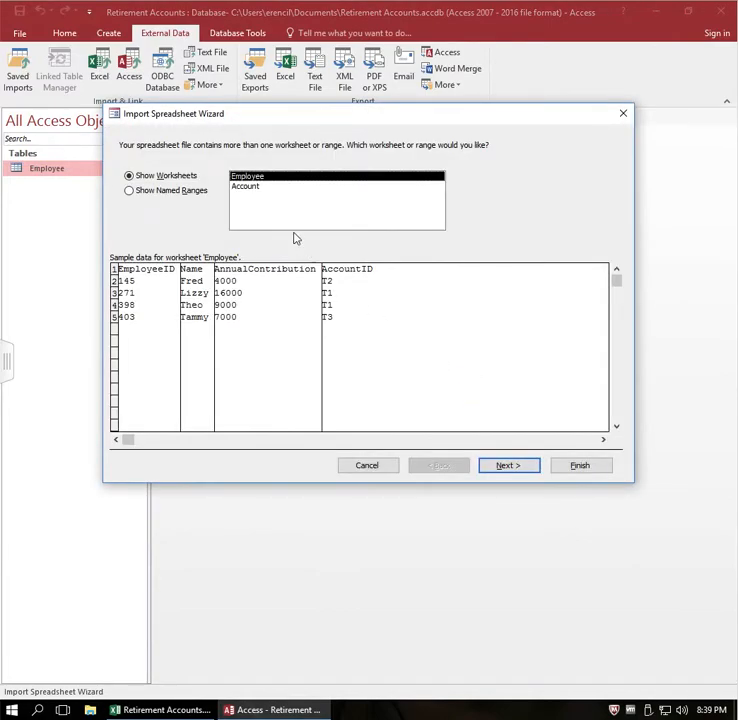
Step: Choose the Account worksheet with its first row as column headings, and review the field options of AccountID, AccName and MaxCont
left_click(248, 189)
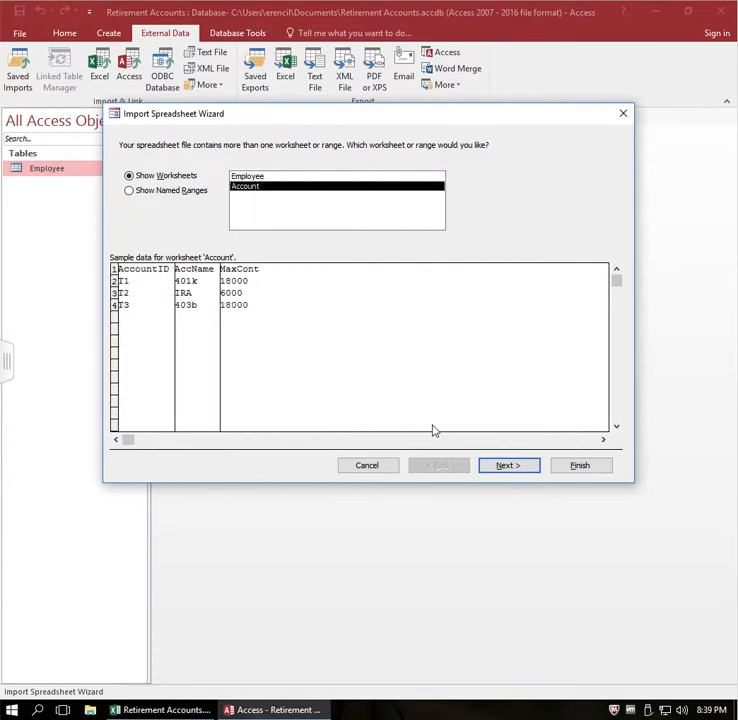
left_click(505, 466)
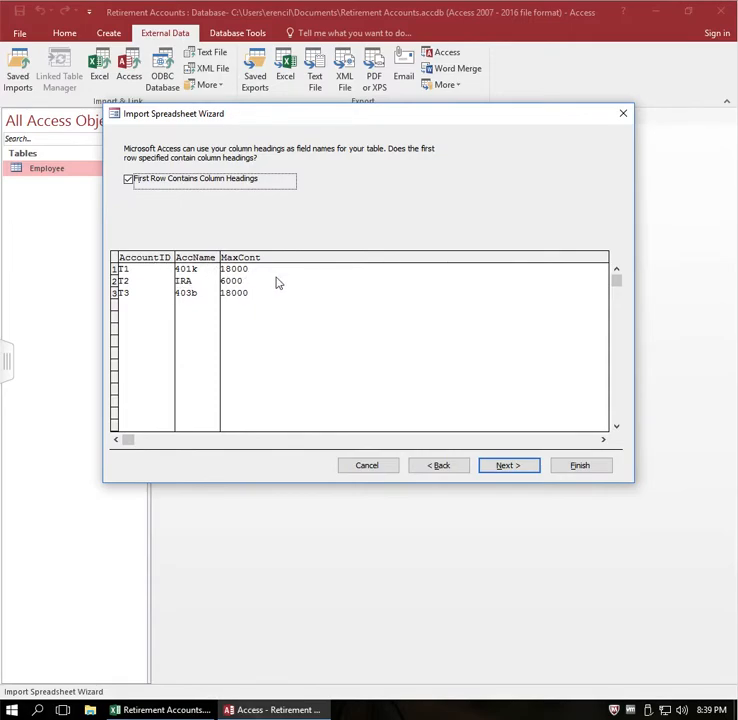
left_click(514, 466)
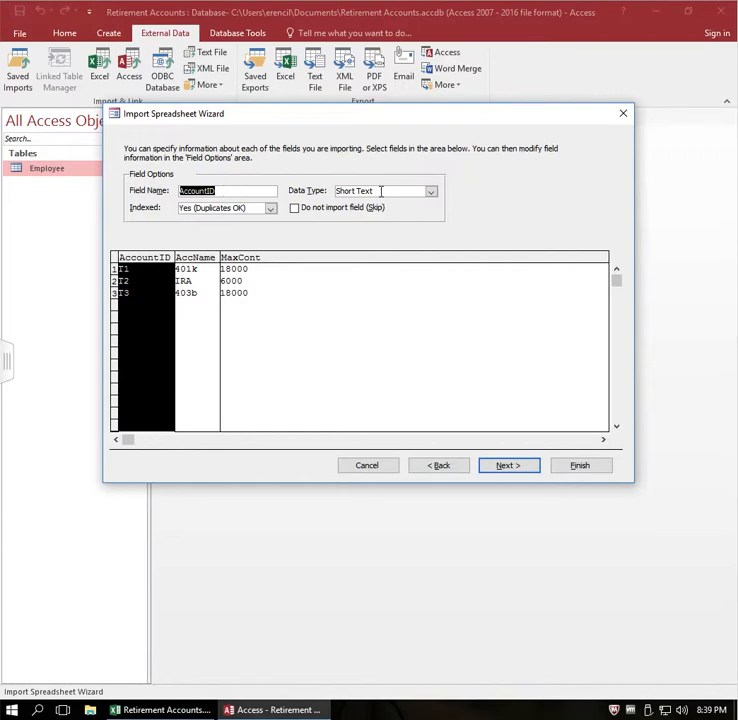
left_click(199, 262)
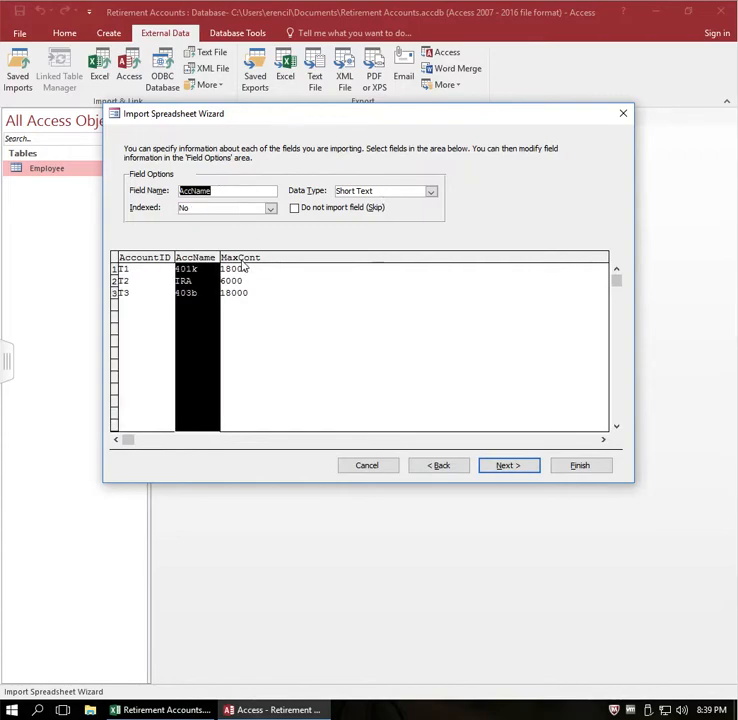
left_click(238, 259)
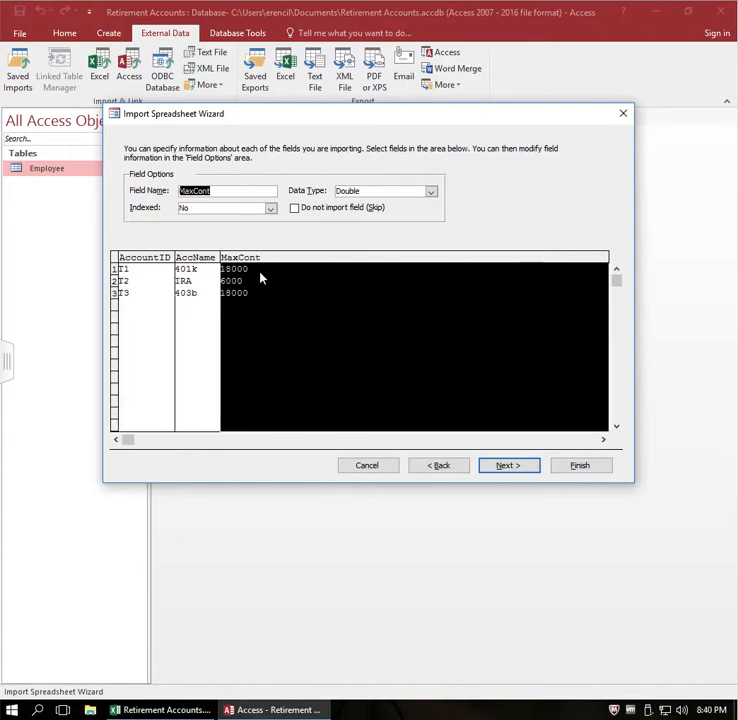
left_click(514, 468)
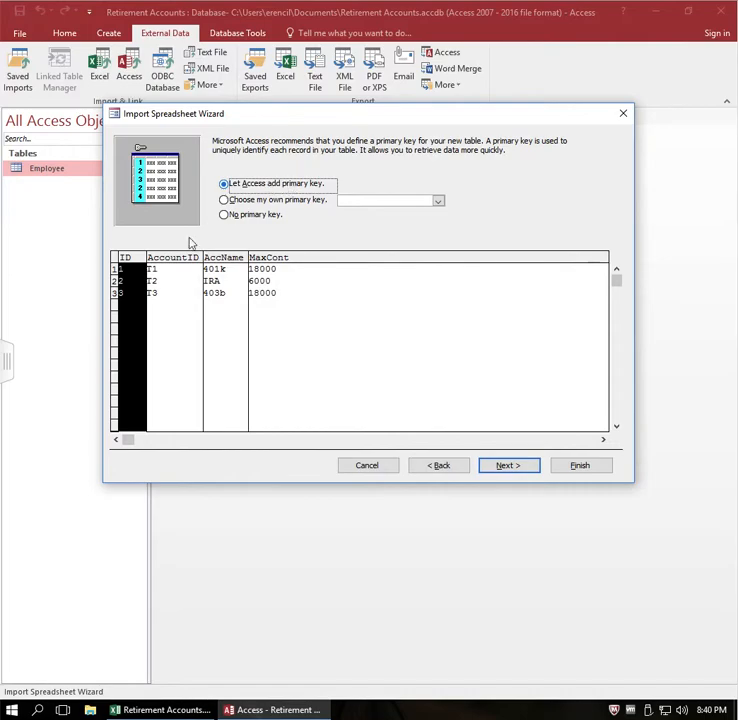
Step: Choose AccountID as the primary key and finish the import into a table named Account without saving the import steps
left_click(224, 200)
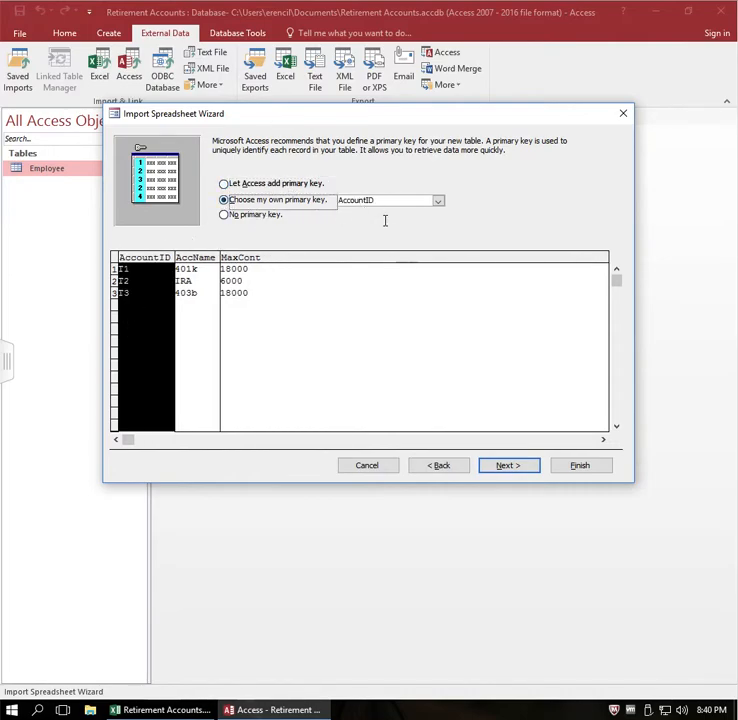
left_click(507, 467)
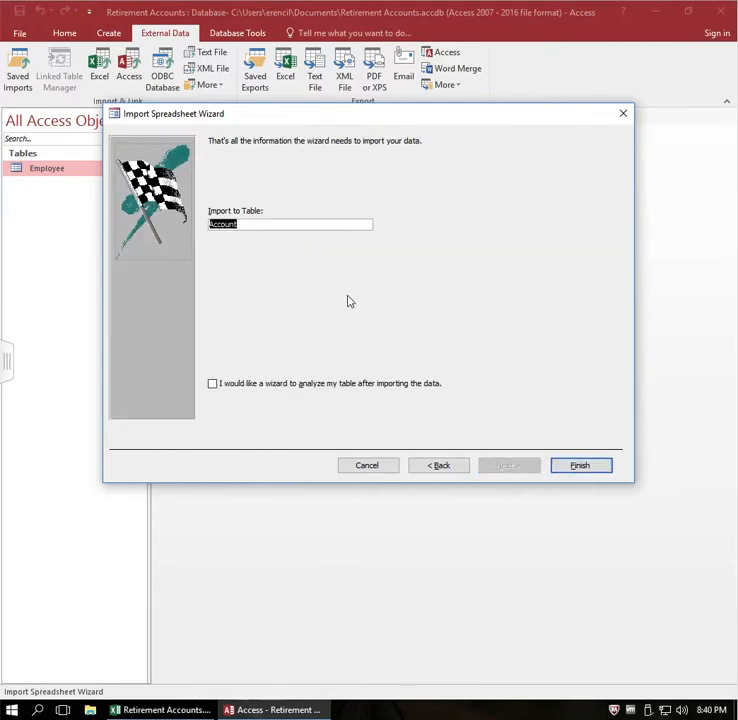
left_click(582, 466)
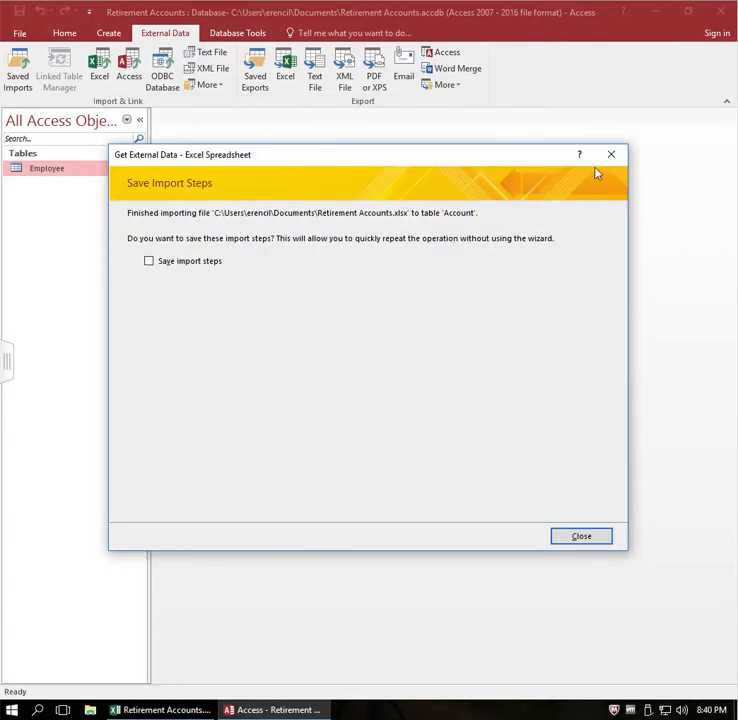
left_click(612, 157)
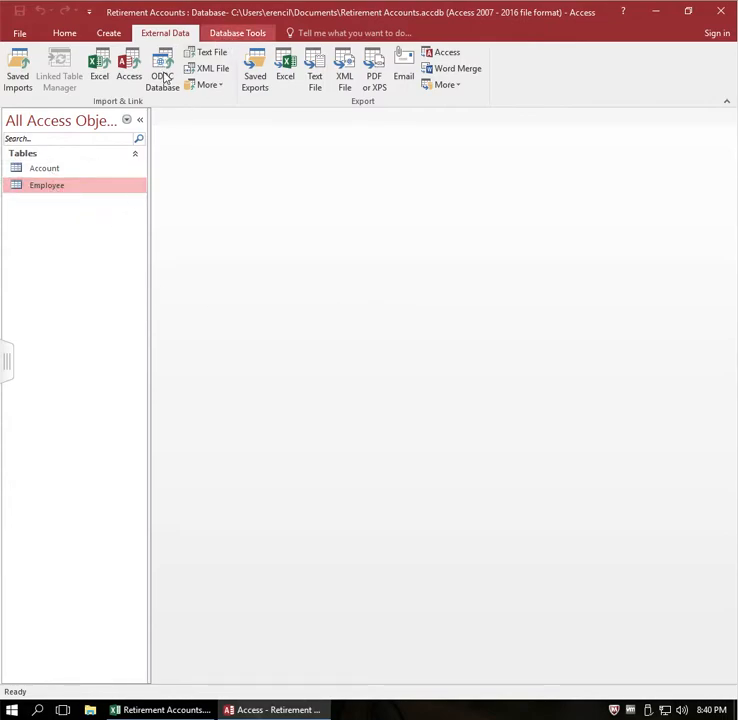
Step: Open the database relationships layout and add the Account and Employee tables to it
left_click(239, 35)
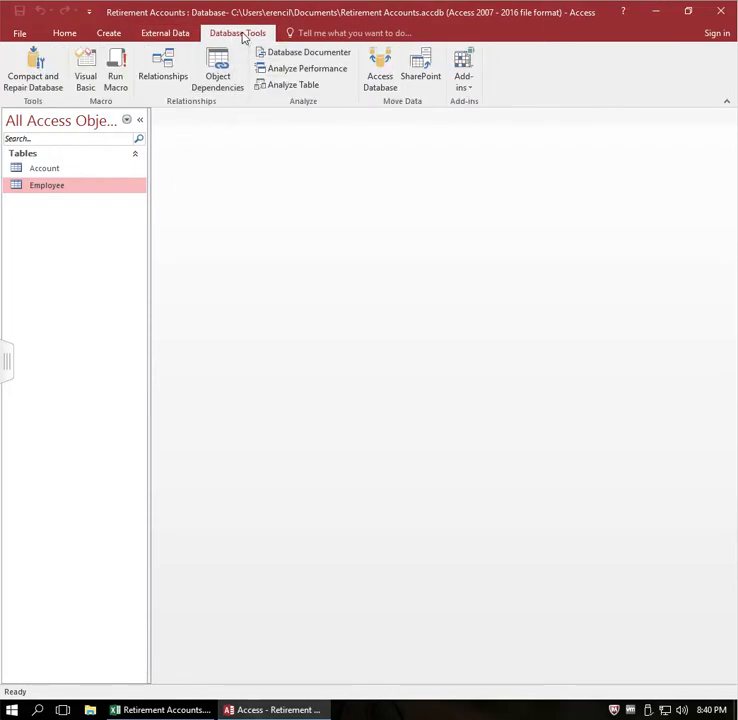
left_click(171, 63)
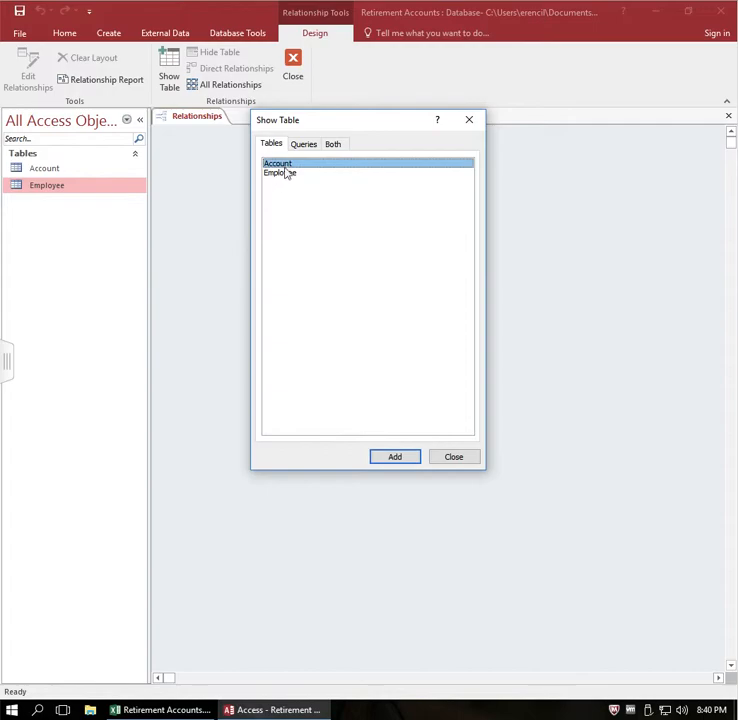
left_click(395, 456)
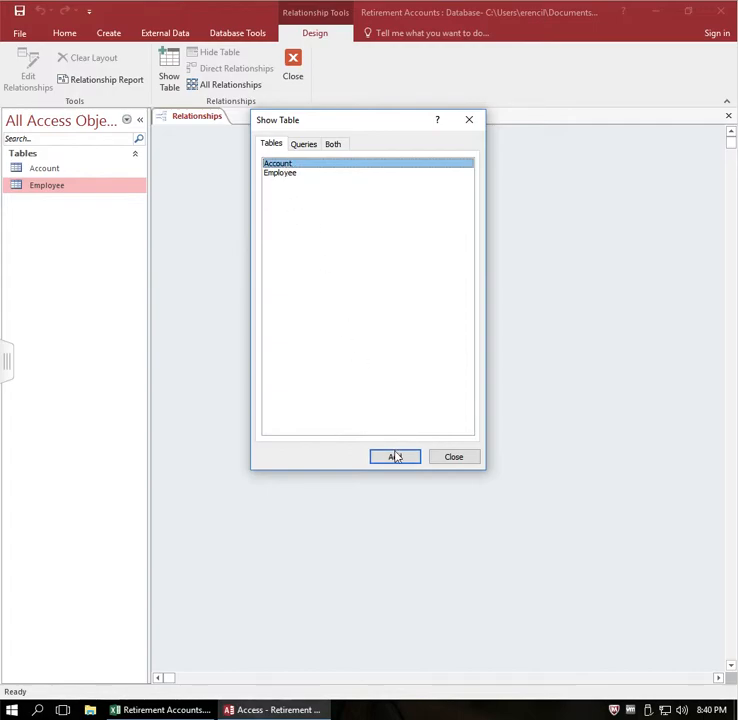
left_click(287, 174)
left_click(396, 457)
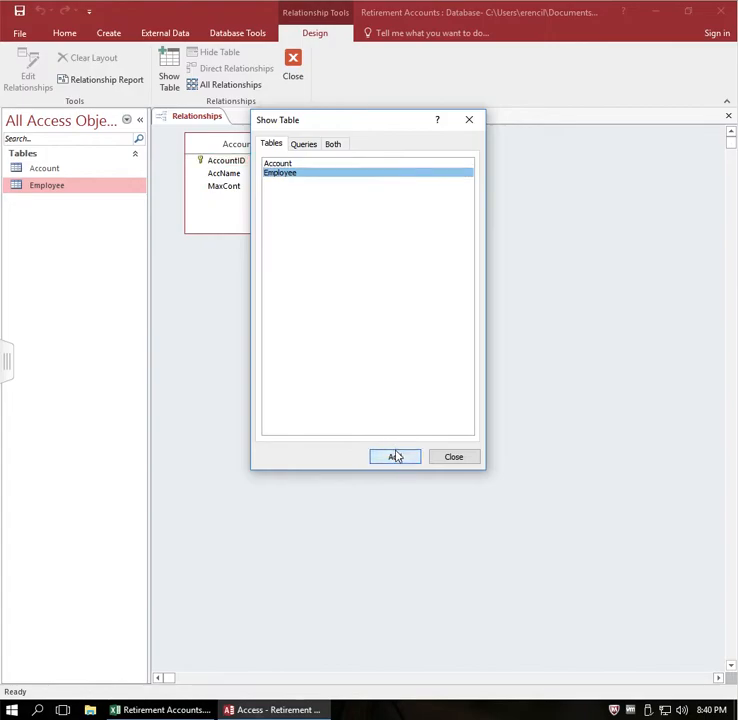
left_click(452, 457)
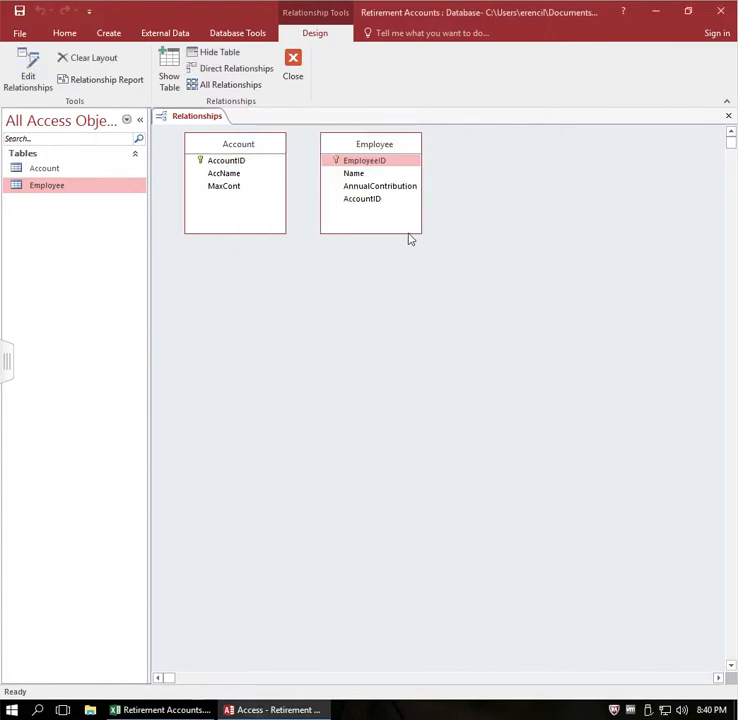
Step: Move the Employee table farther from the Account table to widen the gap between them in the relationships layout
left_click_drag(361, 145, 471, 143)
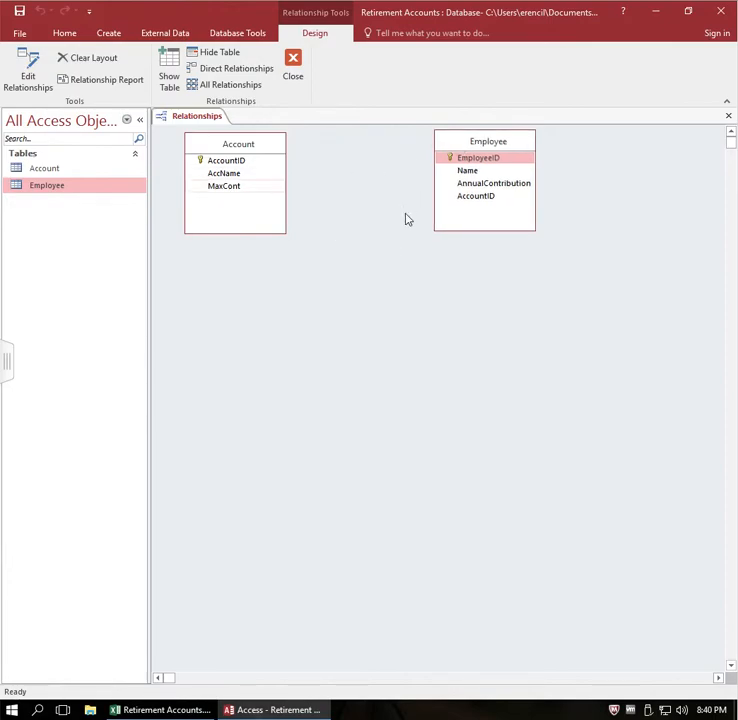
right_click(346, 199)
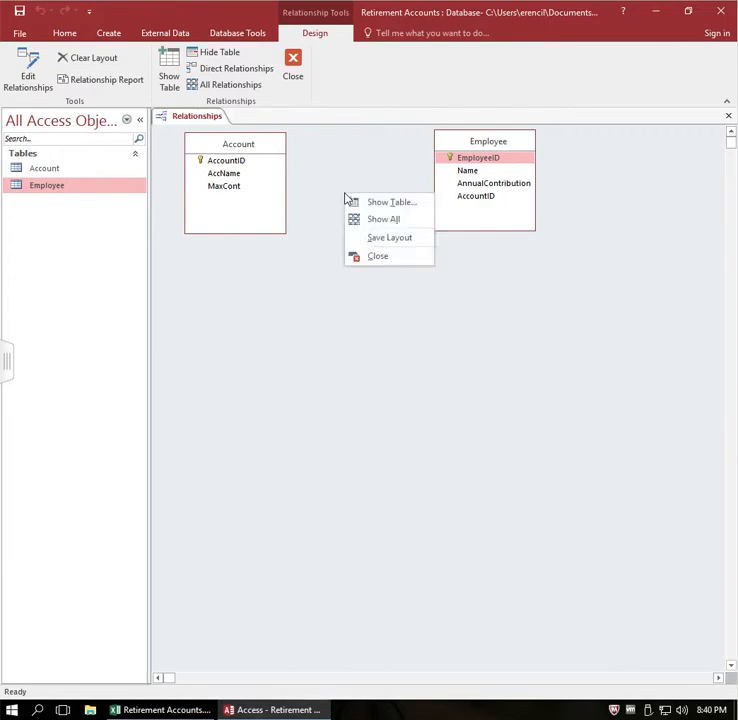
left_click(333, 168)
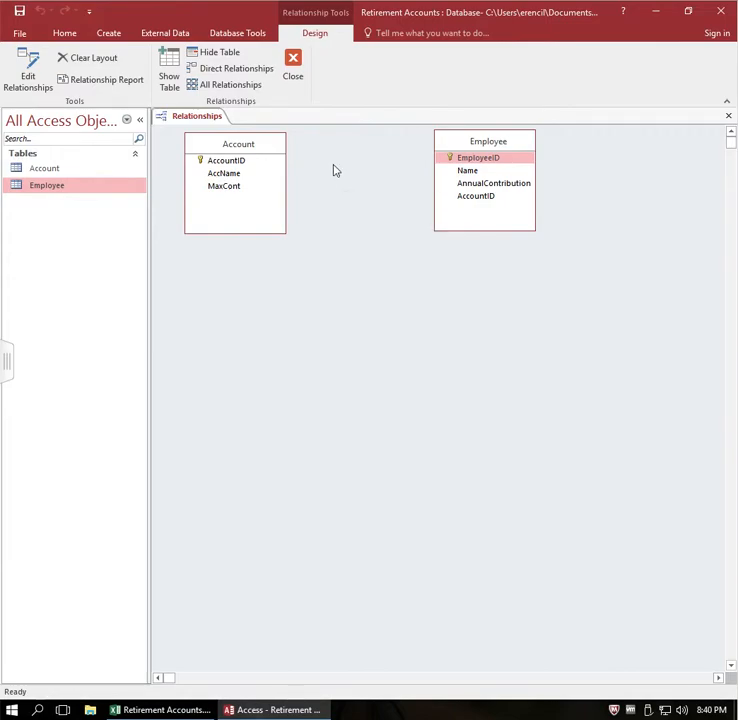
Step: Create a relationship between the AccountID field of the Employee table and the AccountID field of the Account table by linking them in the layout
left_click(243, 162)
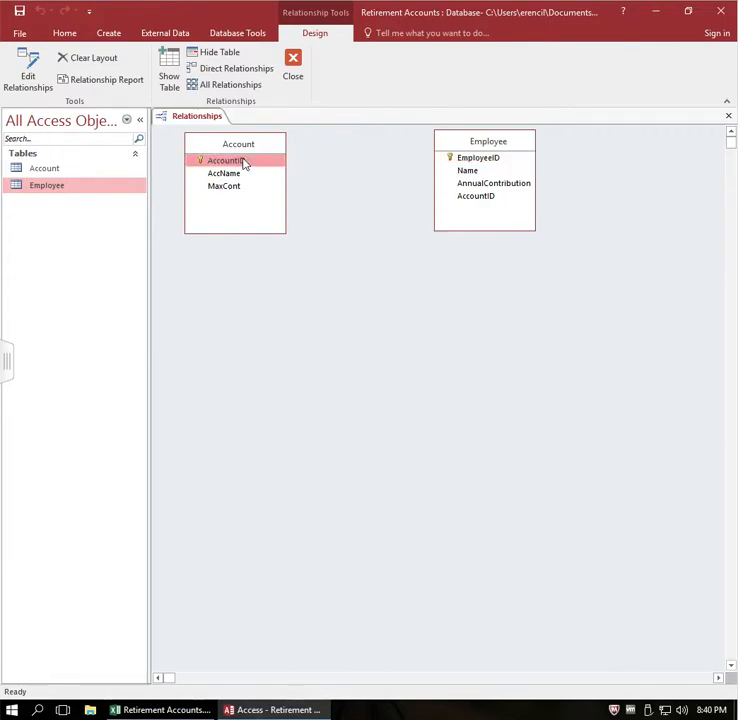
left_click(468, 198)
left_click(249, 162)
left_click(477, 198)
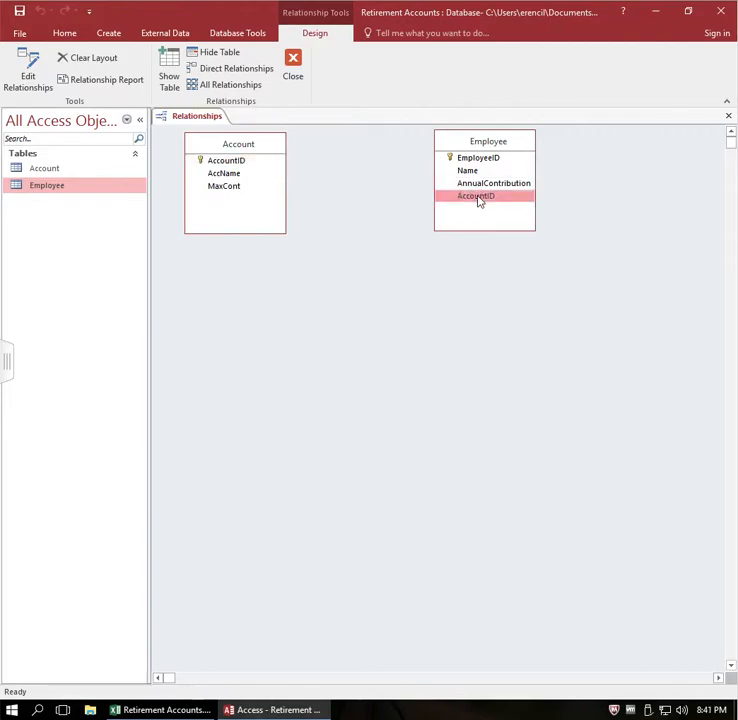
left_click_drag(480, 200, 240, 162)
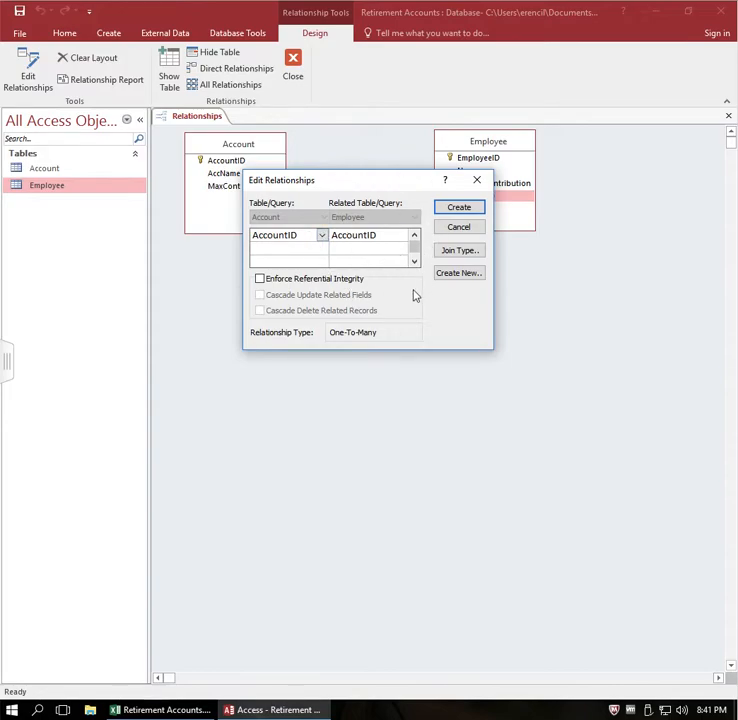
left_click(464, 211)
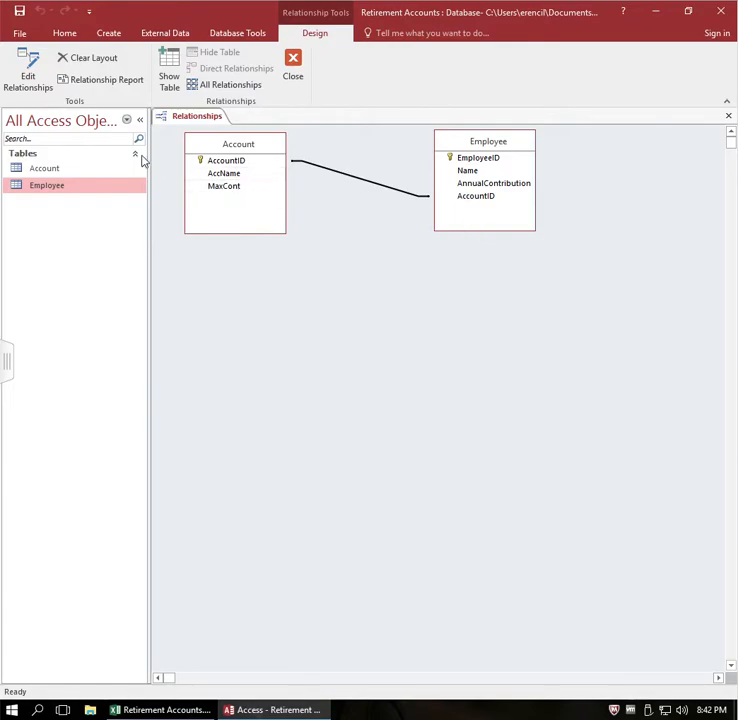
Step: Permanently delete the relationship between the Account and Employee tables
right_click(344, 178)
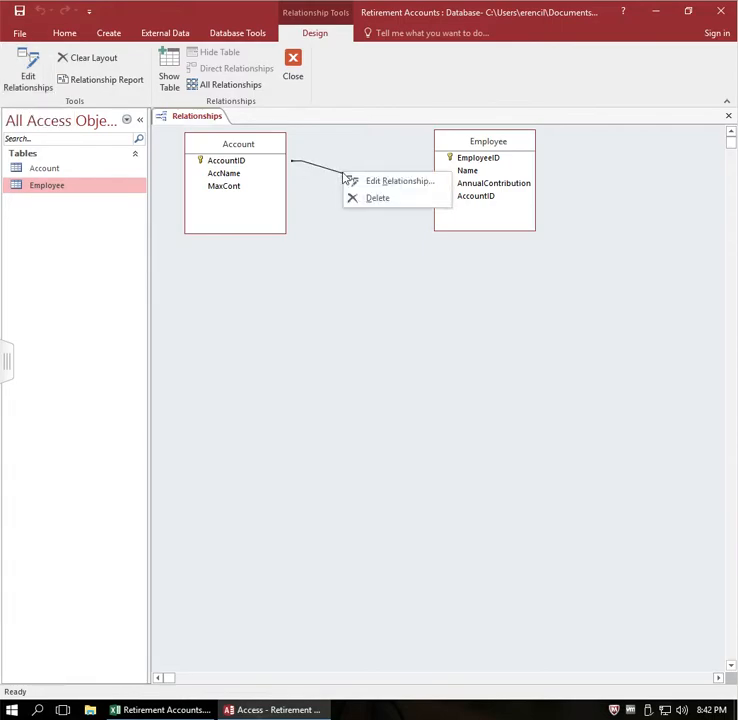
left_click(372, 204)
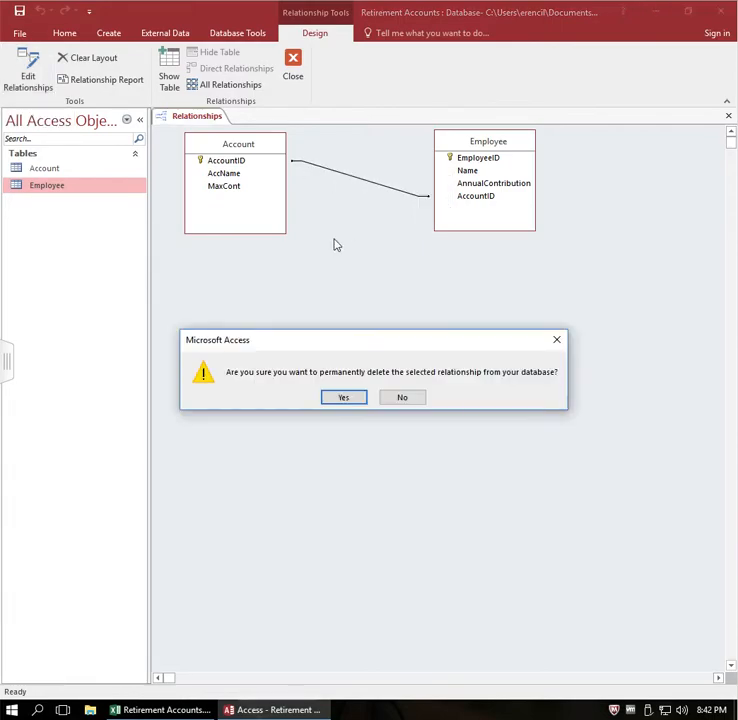
left_click(350, 397)
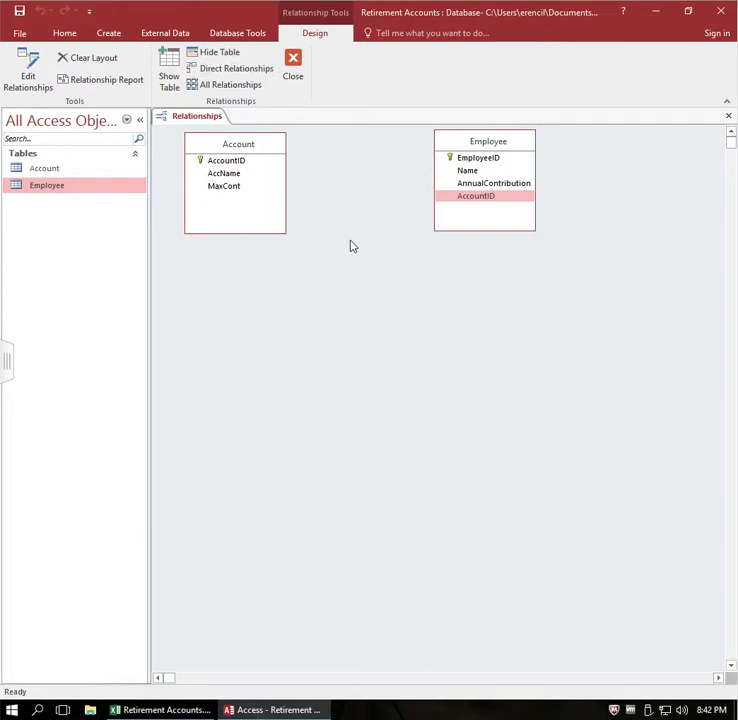
Step: Create a new relationship through Edit Relationships with Account as left table, Employee as right table, and AccountID as the column on both sides
left_click(30, 72)
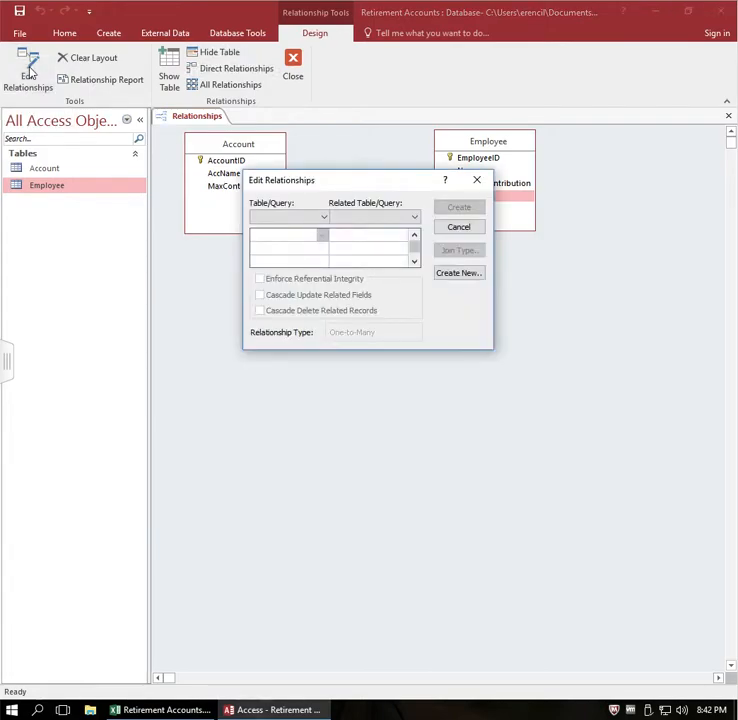
left_click(457, 273)
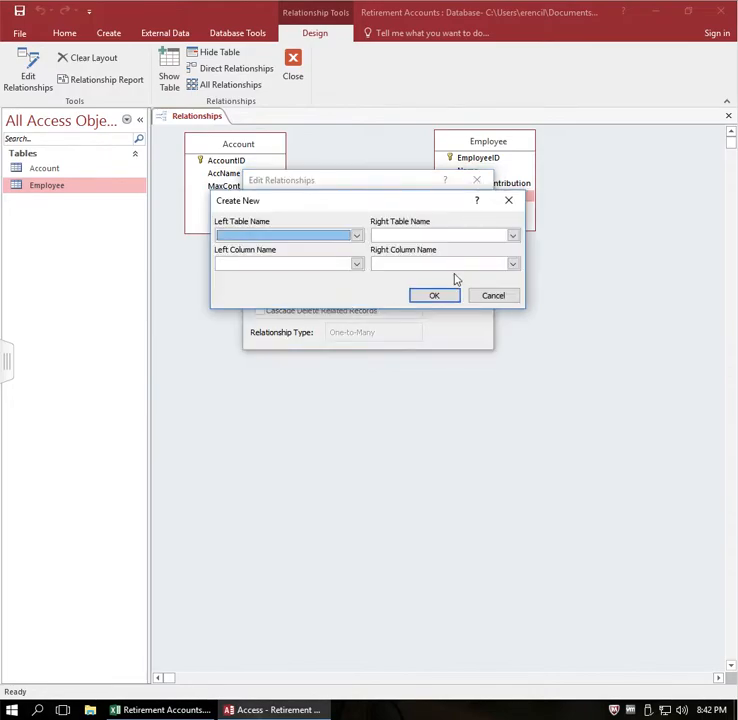
left_click(357, 235)
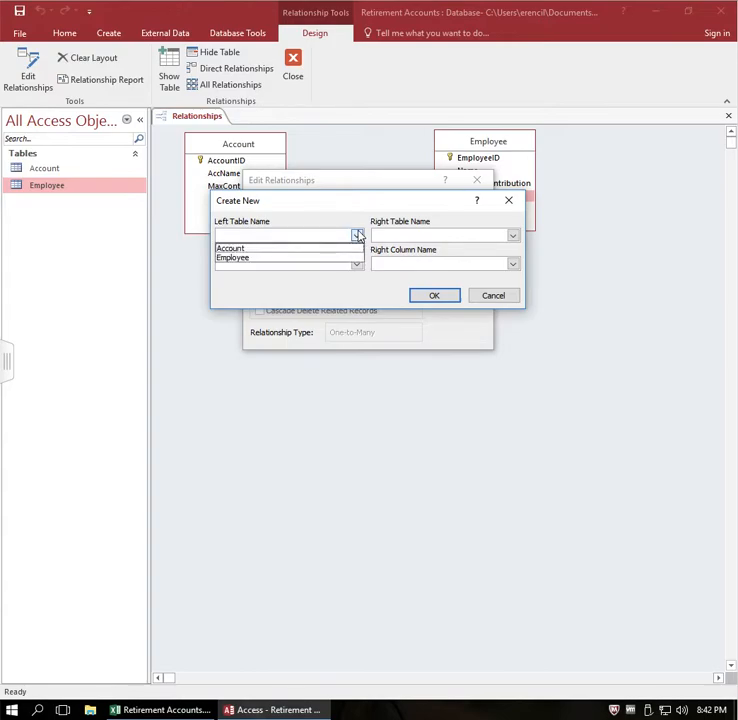
left_click(319, 248)
left_click(513, 236)
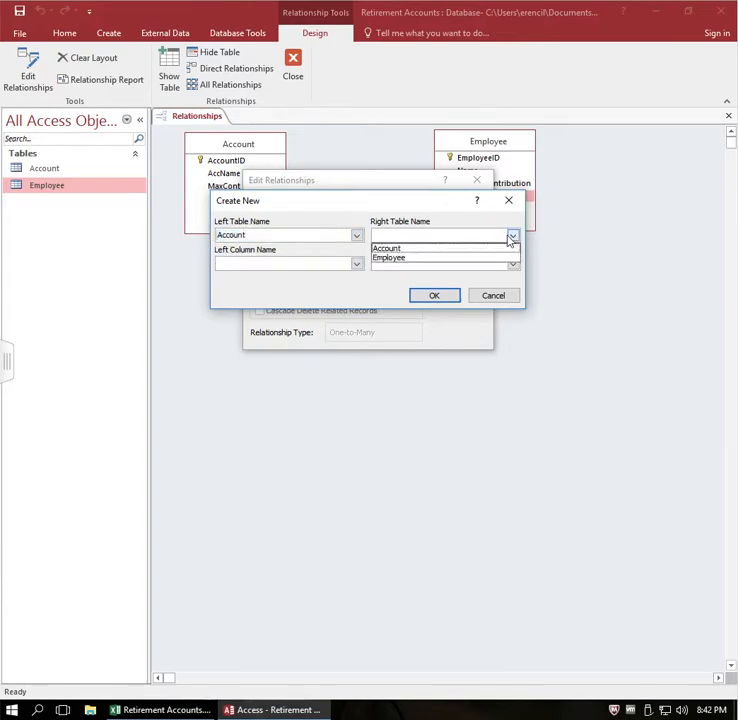
left_click(425, 258)
left_click(357, 264)
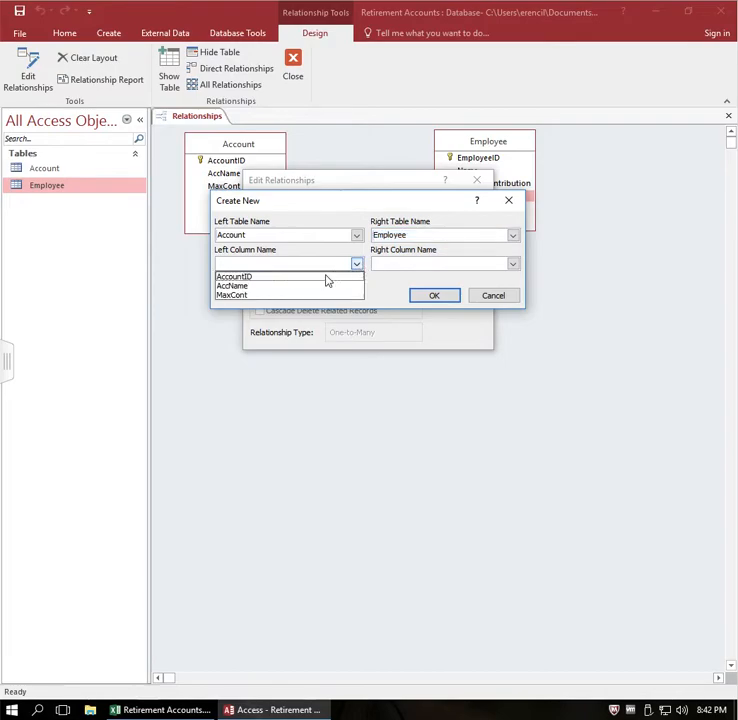
left_click(327, 278)
left_click(512, 264)
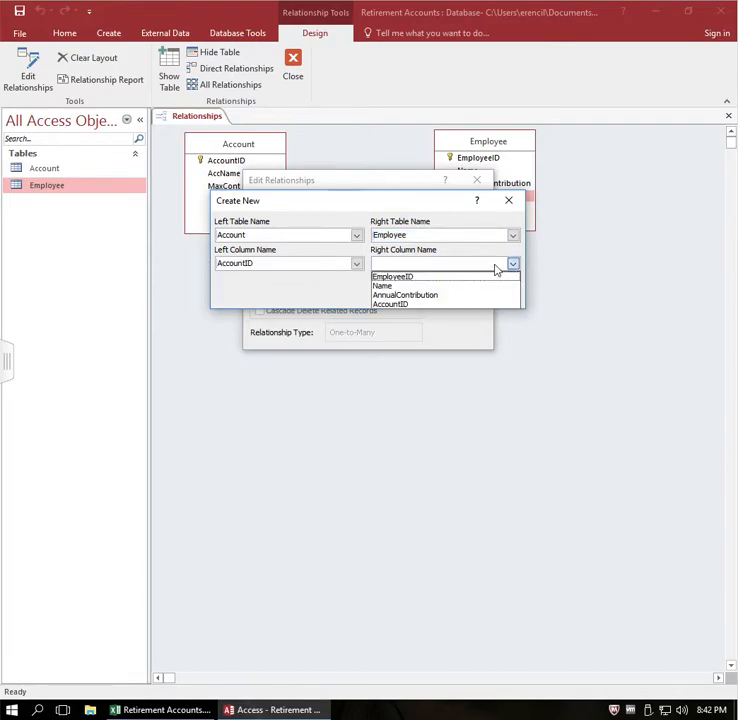
left_click(433, 304)
left_click(441, 296)
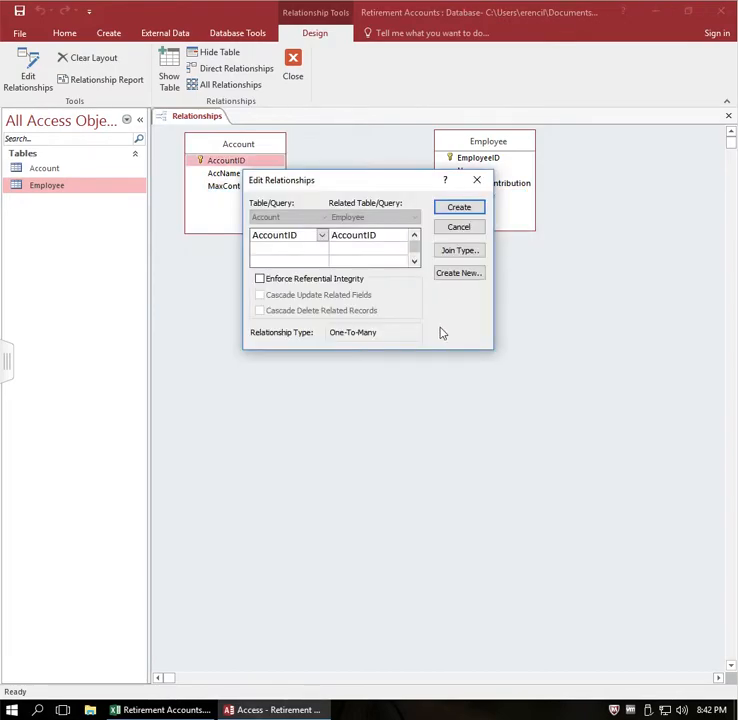
left_click(458, 208)
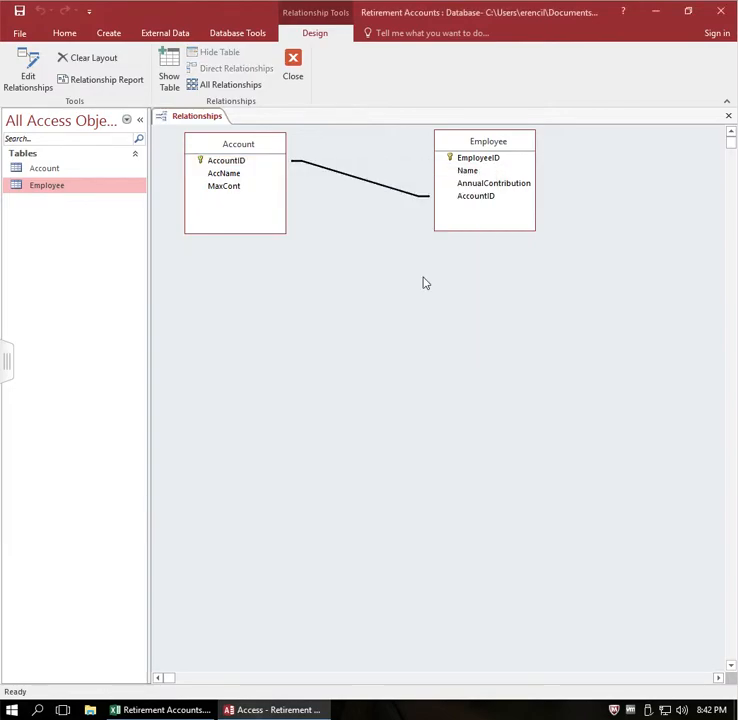
Step: Close the relationships layout with its changes saved, and reopen it to check the link between the tables
left_click(293, 68)
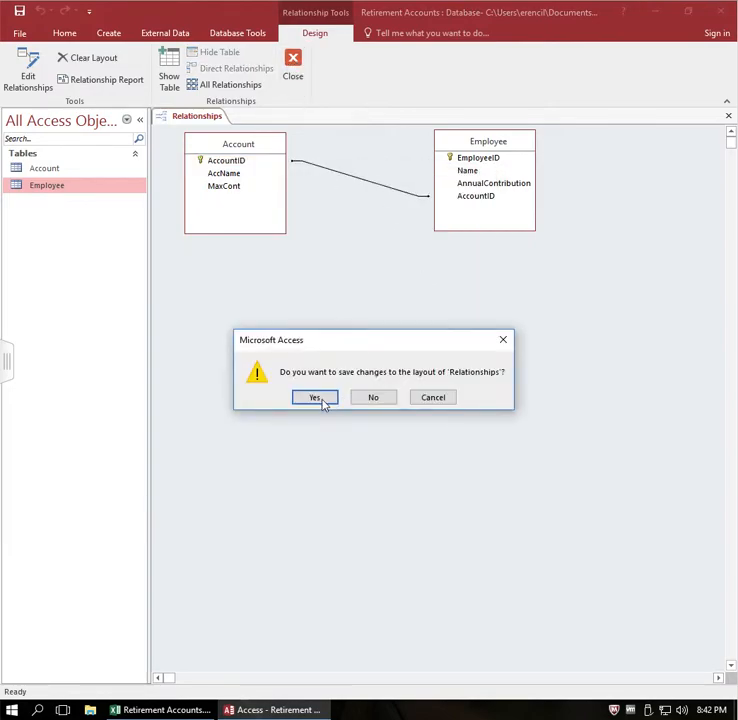
left_click(315, 399)
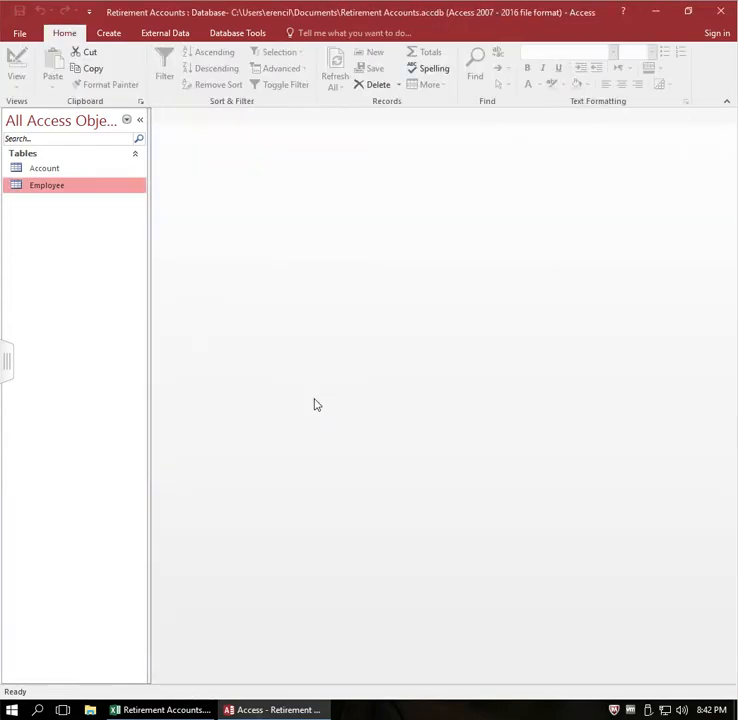
left_click(233, 36)
left_click(165, 75)
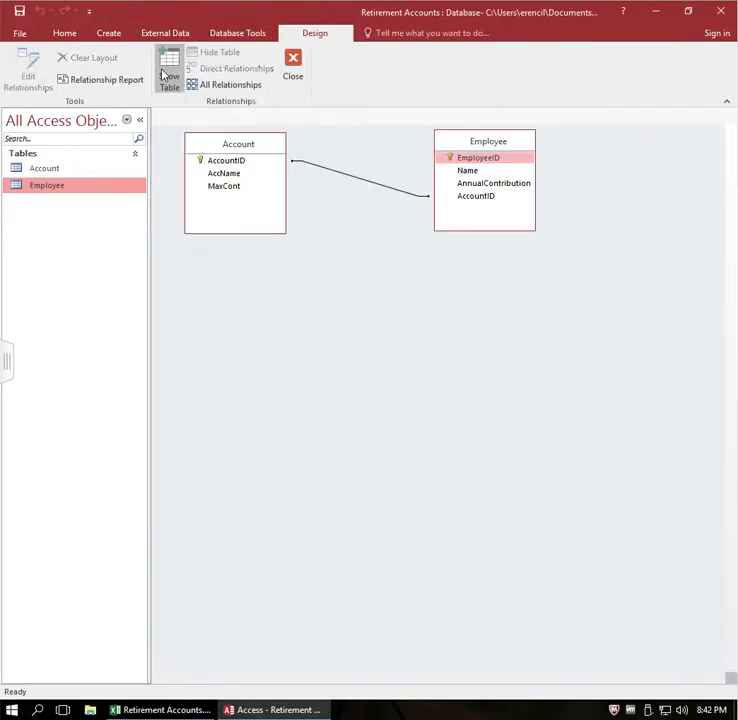